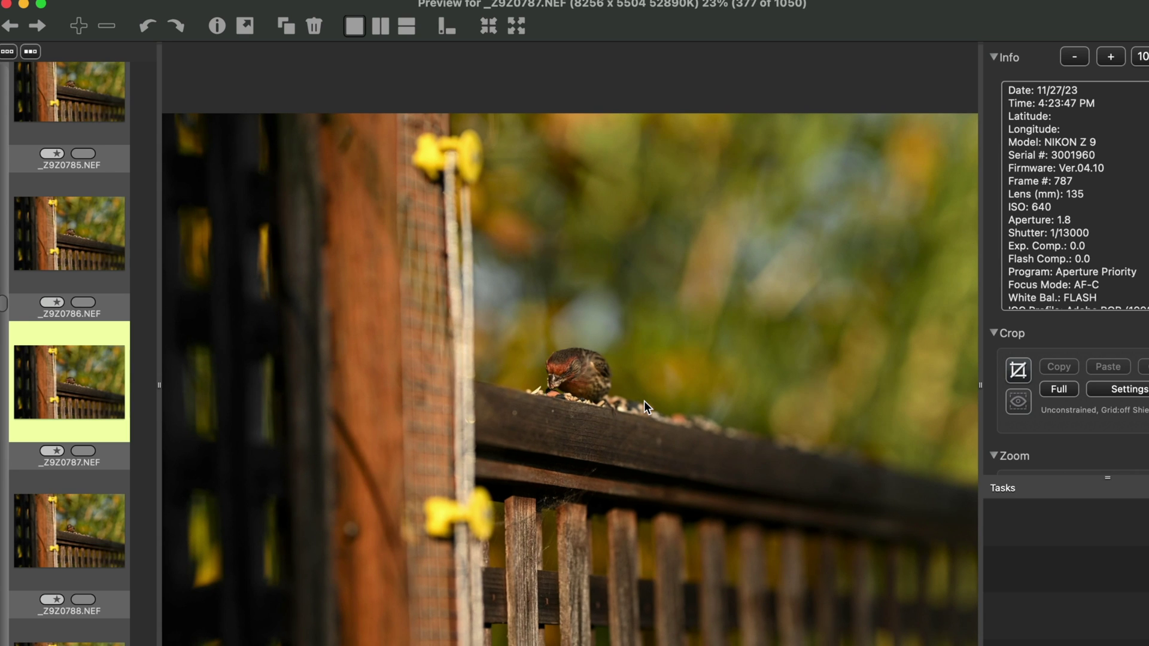
# - Examine the bird's focus frame by frame through the burst, from _Z9Z0787.NEF to _Z9Z0819.NEF
pyautogui.press('Right')
pyautogui.press('Right')
pyautogui.press('Right')
pyautogui.press('Right')
pyautogui.press('Right')
pyautogui.press('Right')
pyautogui.press('Right')
pyautogui.press('Right')
pyautogui.press('Right')
pyautogui.press('Right')
pyautogui.press('Right')
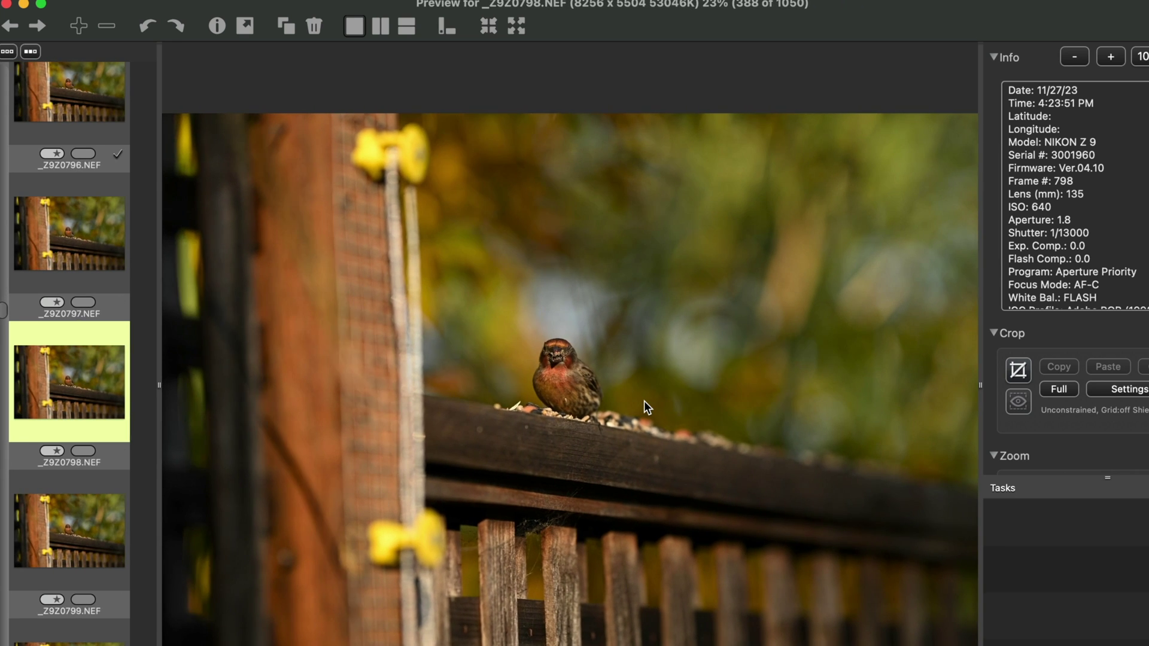
pyautogui.press('Right')
pyautogui.press('Right')
pyautogui.press('Right')
pyautogui.press('Right')
pyautogui.press('Right')
pyautogui.press('Right')
pyautogui.press('Right')
pyautogui.press('Right')
pyautogui.press('Right')
pyautogui.press('Right')
pyautogui.press('Right')
pyautogui.press('Right')
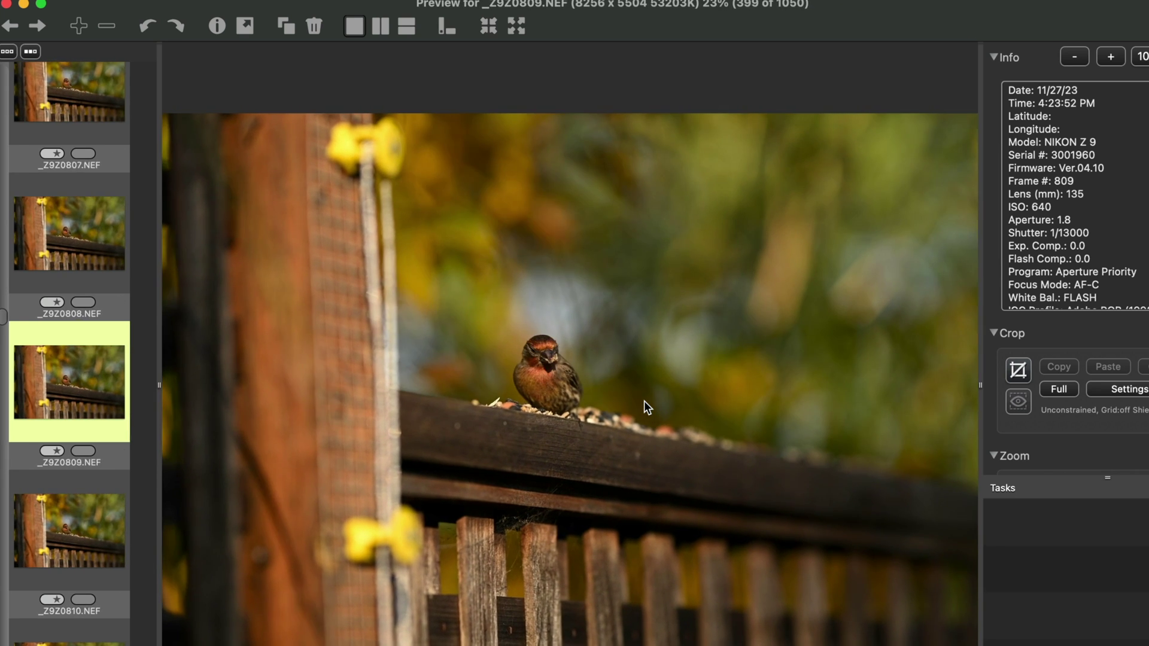
pyautogui.press('Right')
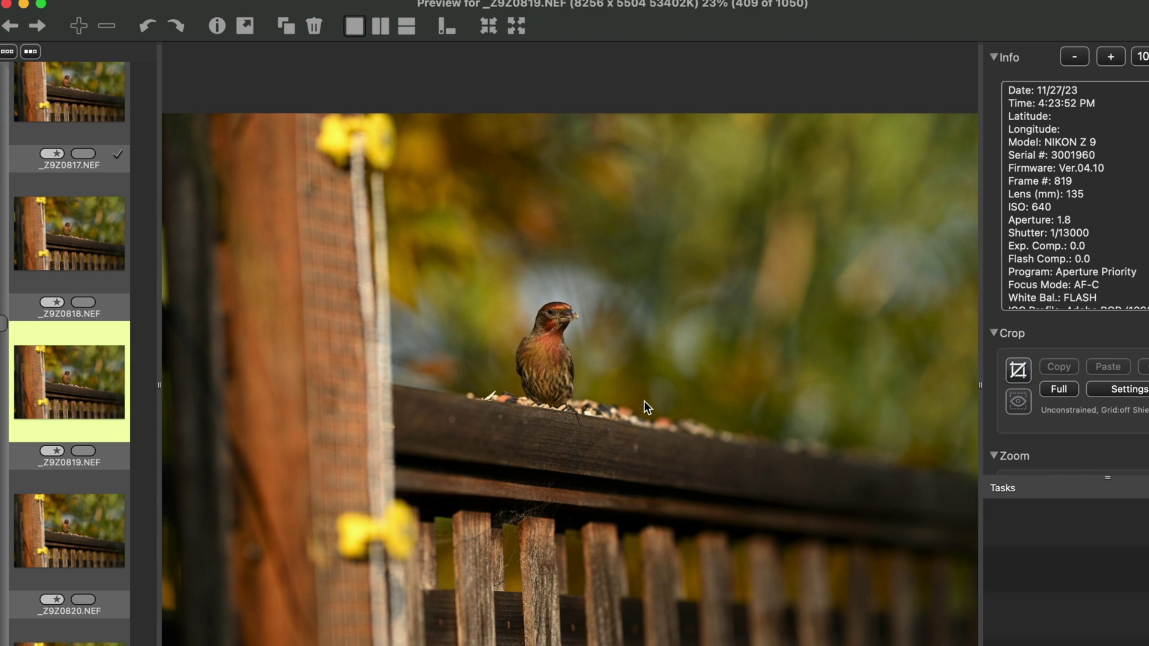
# - Tag frame _Z9Z0819.NEF and advance to _Z9Z0821.NEF
pyautogui.press('Right')
pyautogui.press('Right')
pyautogui.press('Right')
pyautogui.press('Right')
pyautogui.press('Right')
pyautogui.press('Right')
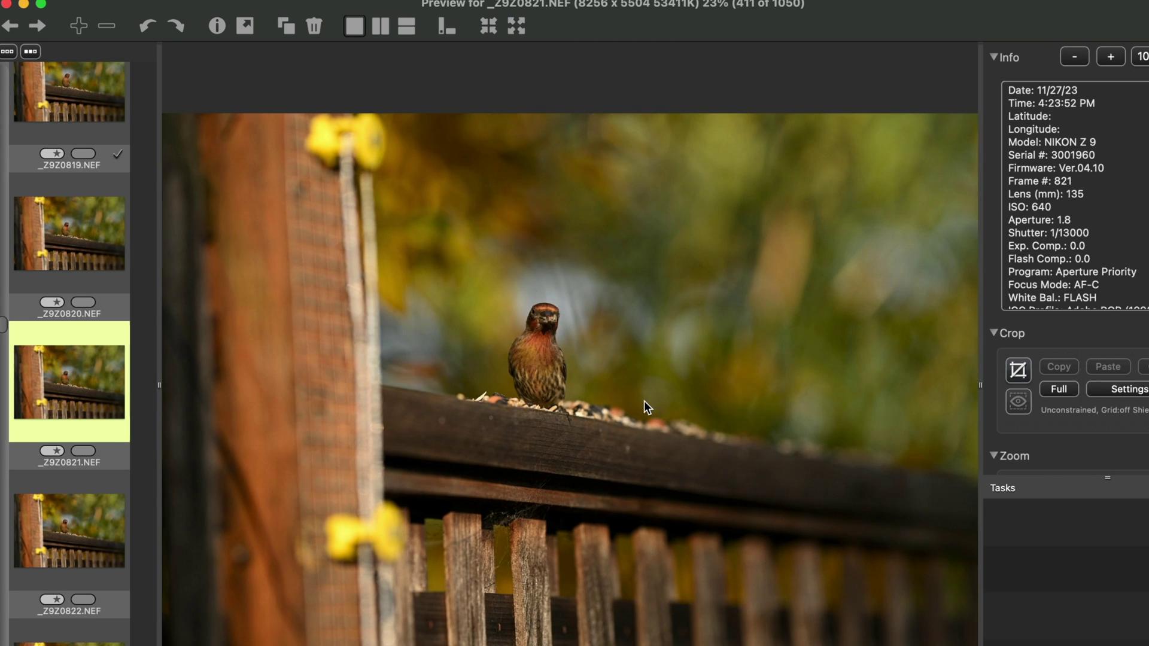
# - Advance through the burst from _Z9Z0821.NEF, tag _Z9Z0831.NEF and recheck the frame before it
pyautogui.press('Right')
pyautogui.press('Right')
pyautogui.press('Right')
pyautogui.press('Right')
pyautogui.press('Right')
pyautogui.press('Right')
pyautogui.press('Right')
pyautogui.press('Right')
pyautogui.press('Right')
pyautogui.press('Right')
pyautogui.press('Right')
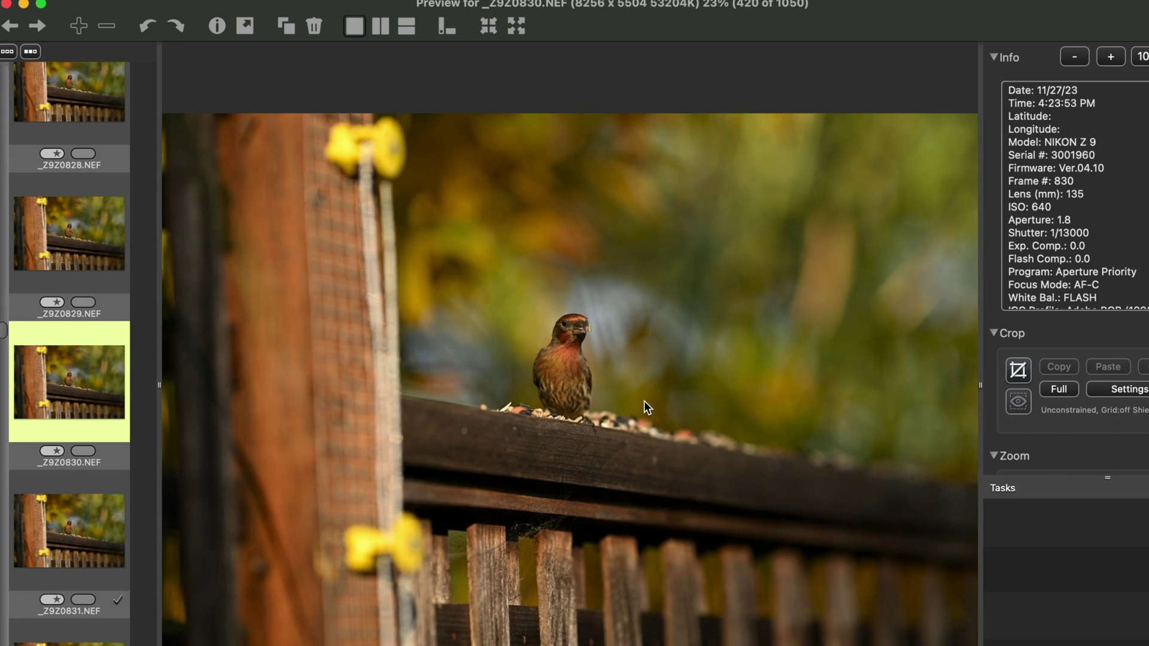
# - Continue through the bird frames to _Z9Z0839.NEF and tag that frame
pyautogui.press('Right')
pyautogui.press('Right')
pyautogui.press('Right')
pyautogui.press('Right')
pyautogui.press('Right')
pyautogui.press('Right')
pyautogui.press('Right')
pyautogui.press('Right')
pyautogui.press('Right')
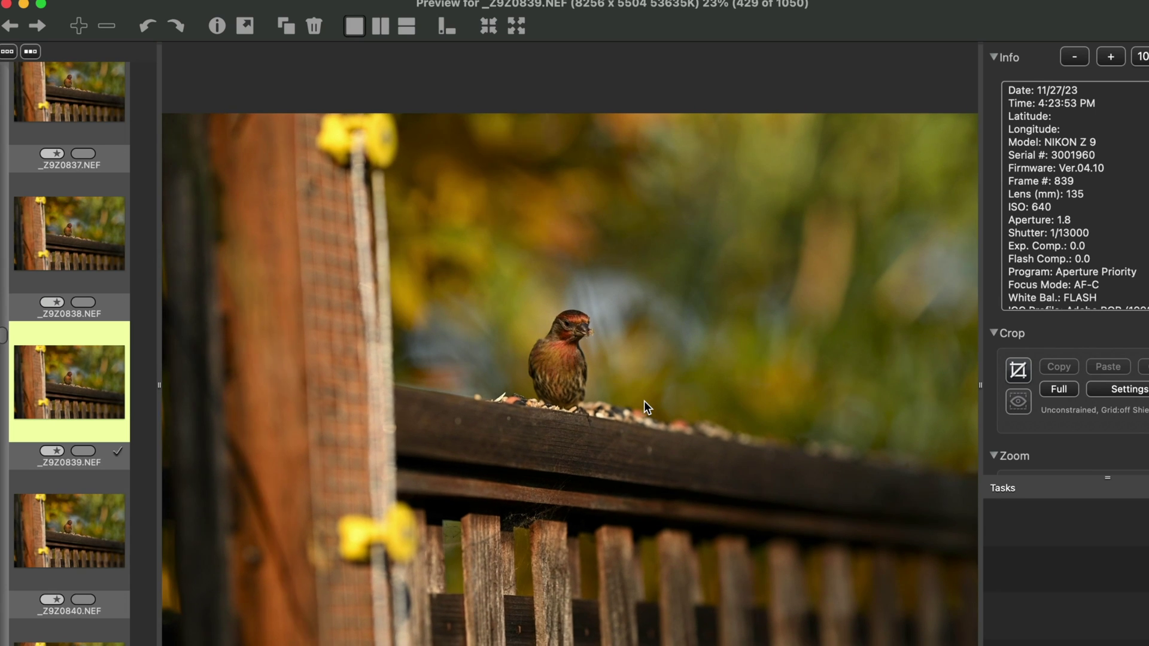
# - Examine the bird's focus in each consecutive frame from _Z9Z0839.NEF to _Z9Z0900.NEF
pyautogui.press('Right')
pyautogui.press('Right')
pyautogui.press('Right')
pyautogui.press('Right')
pyautogui.press('Right')
pyautogui.press('Right')
pyautogui.press('Right')
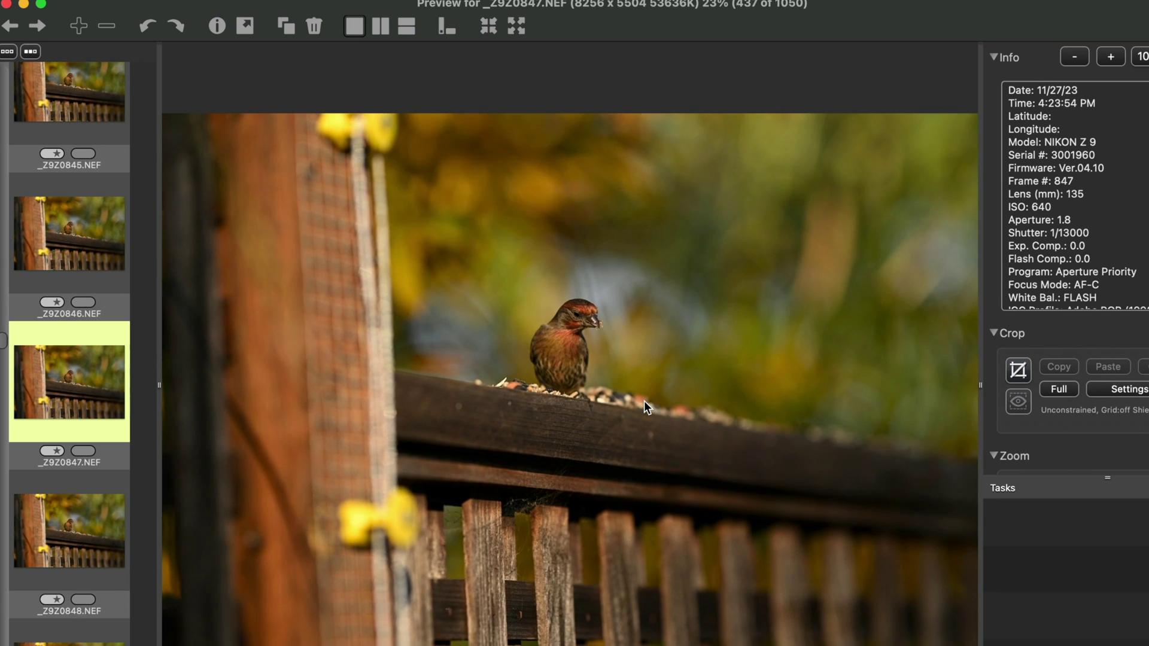
pyautogui.press('Right')
pyautogui.press('Right')
pyautogui.press('Right')
pyautogui.press('Right')
pyautogui.press('Right')
pyautogui.press('Right')
pyautogui.press('Right')
pyautogui.press('Right')
pyautogui.press('Right')
pyautogui.press('Right')
pyautogui.press('Right')
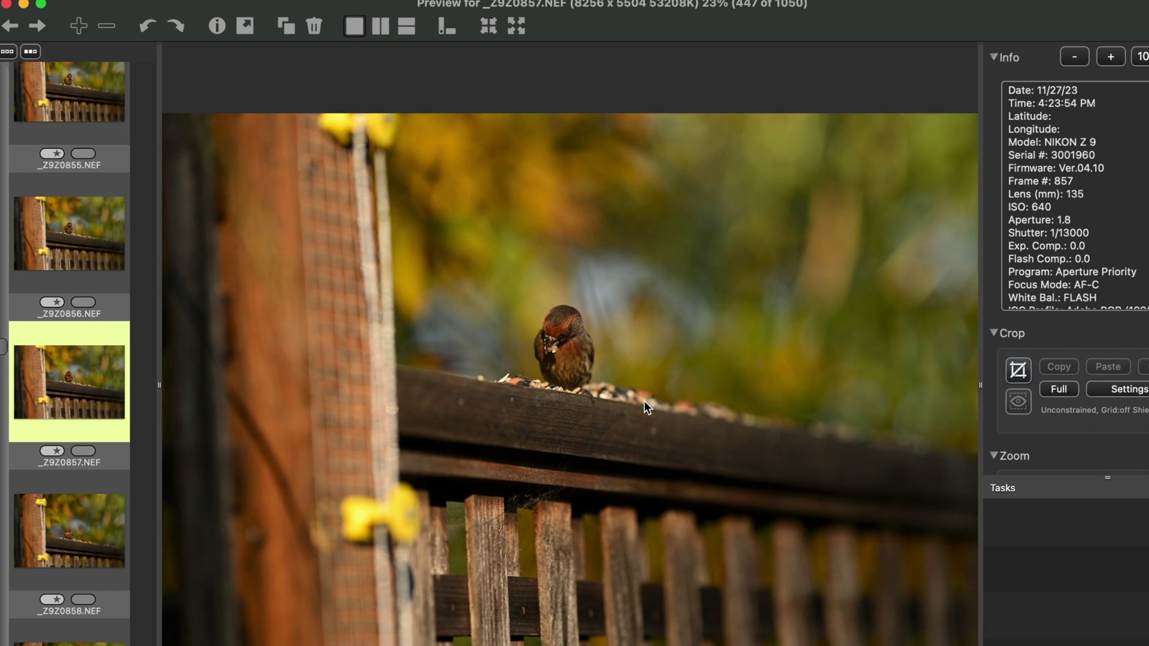
pyautogui.press('Right')
pyautogui.press('Right')
pyautogui.press('Right')
pyautogui.press('Right')
pyautogui.press('Right')
pyautogui.press('Right')
pyautogui.press('Right')
pyautogui.press('Right')
pyautogui.press('Right')
pyautogui.press('Right')
pyautogui.press('Right')
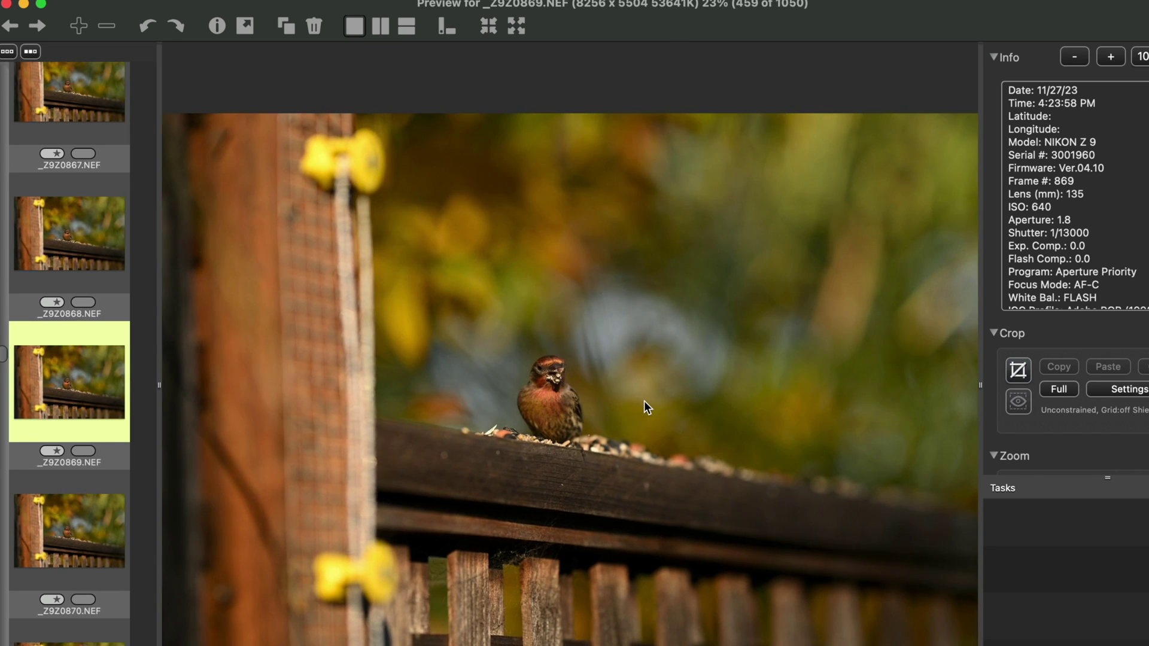
pyautogui.press('Right')
pyautogui.press('Right')
pyautogui.press('Right')
pyautogui.press('Right')
pyautogui.press('Right')
pyautogui.press('Right')
pyautogui.press('Right')
pyautogui.press('Right')
pyautogui.press('Right')
pyautogui.press('Right')
pyautogui.press('Right')
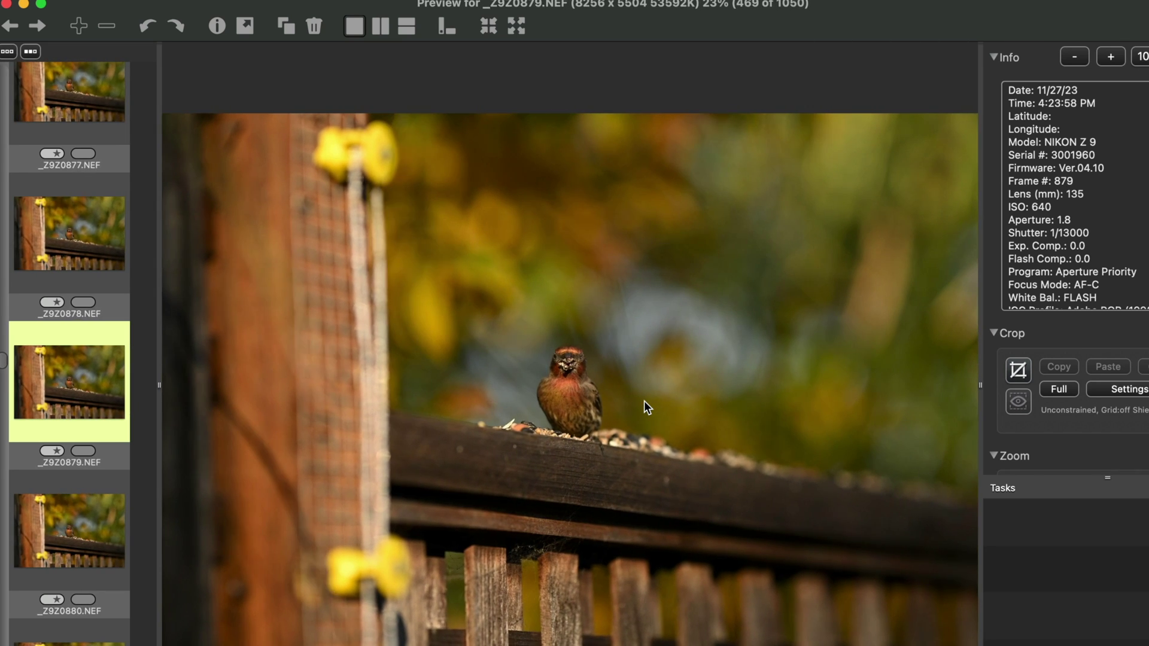
pyautogui.press('Right')
pyautogui.press('Right')
pyautogui.press('Right')
pyautogui.press('Right')
pyautogui.press('Right')
pyautogui.press('Right')
pyautogui.press('Right')
pyautogui.press('Right')
pyautogui.press('Right')
pyautogui.press('Right')
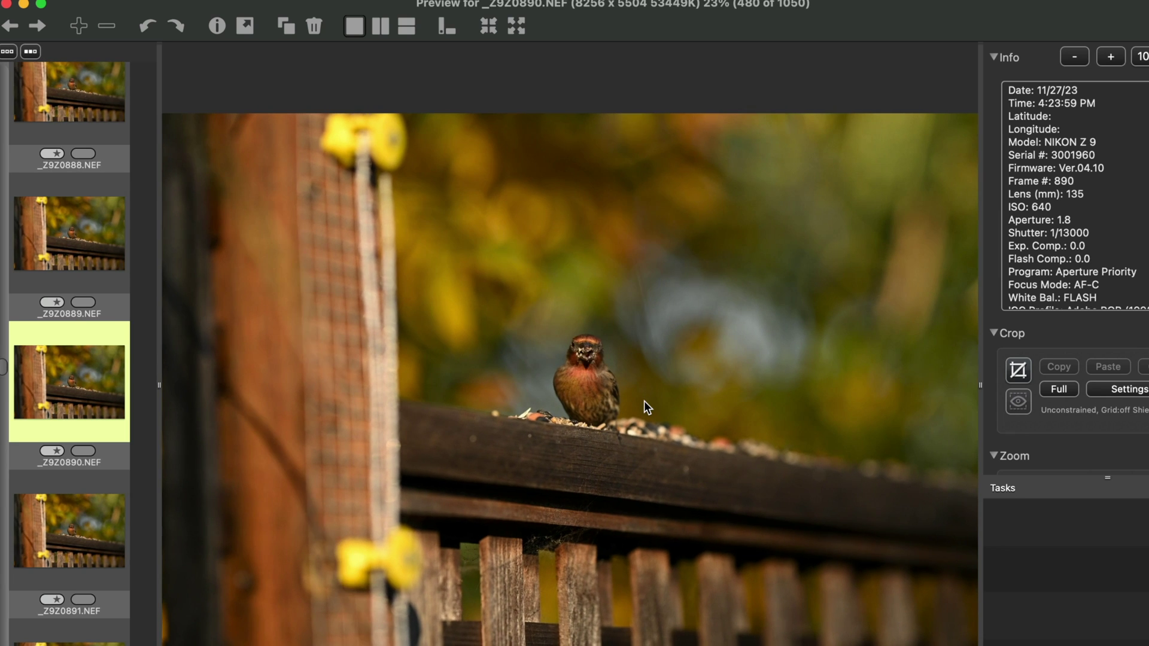
pyautogui.press('Right')
pyautogui.press('Right')
pyautogui.press('Right')
pyautogui.press('Right')
pyautogui.press('Right')
pyautogui.press('Right')
pyautogui.press('Right')
pyautogui.press('Right')
pyautogui.press('Right')
pyautogui.press('Right')
pyautogui.press('Right')
pyautogui.press('Right')
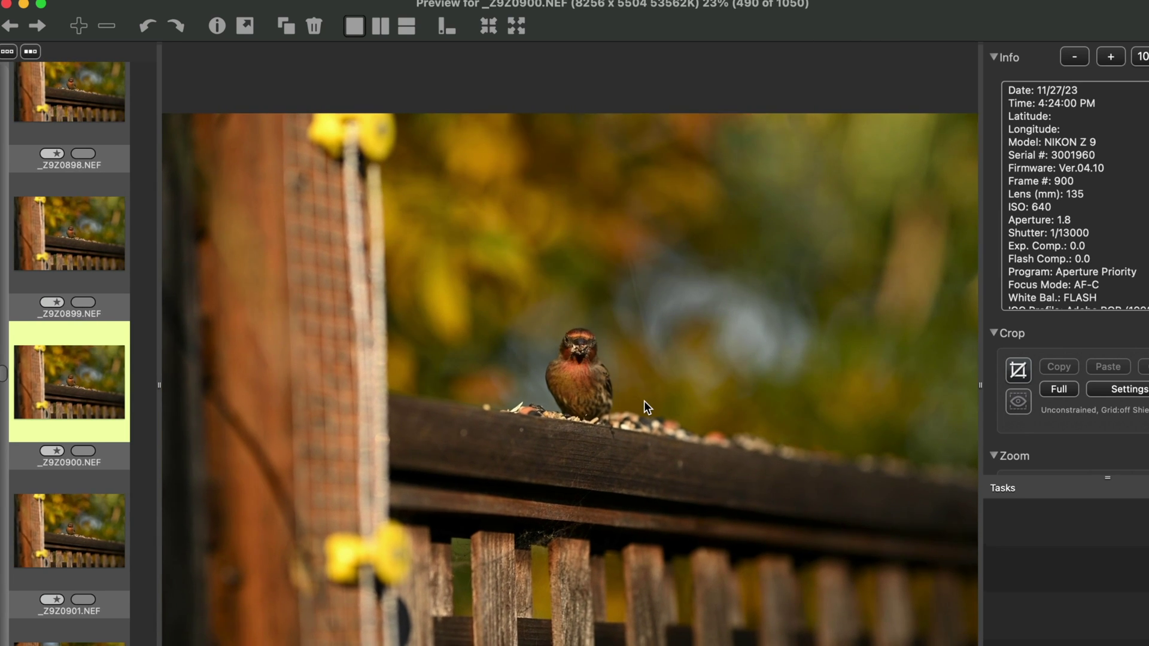
# - Check the bird's focus in the following frames up to _Z9Z0931.NEF, including the burst shot at 4:24:05 PM
pyautogui.press('Right')
pyautogui.press('Right')
pyautogui.press('Right')
pyautogui.press('Right')
pyautogui.press('Right')
pyautogui.press('Right')
pyautogui.press('Right')
pyautogui.press('Right')
pyautogui.press('Right')
pyautogui.press('Right')
pyautogui.press('Right')
pyautogui.press('Right')
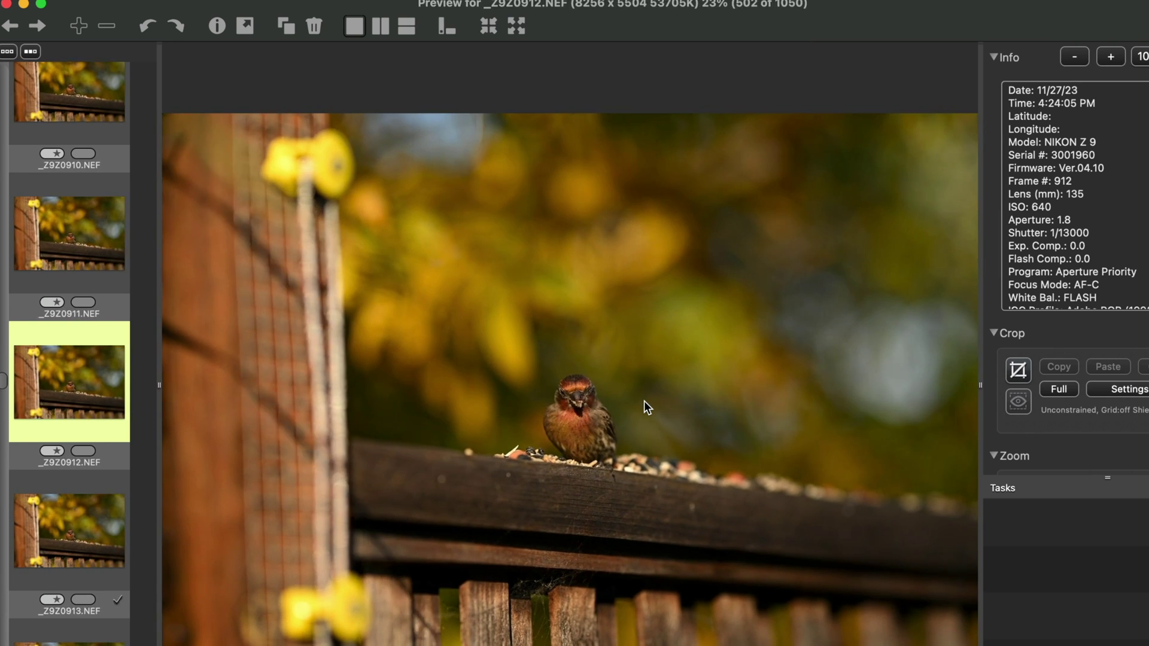
pyautogui.press('Right')
pyautogui.press('Right')
pyautogui.press('Right')
pyautogui.press('Right')
pyautogui.press('Right')
pyautogui.press('Right')
pyautogui.press('Right')
pyautogui.press('Right')
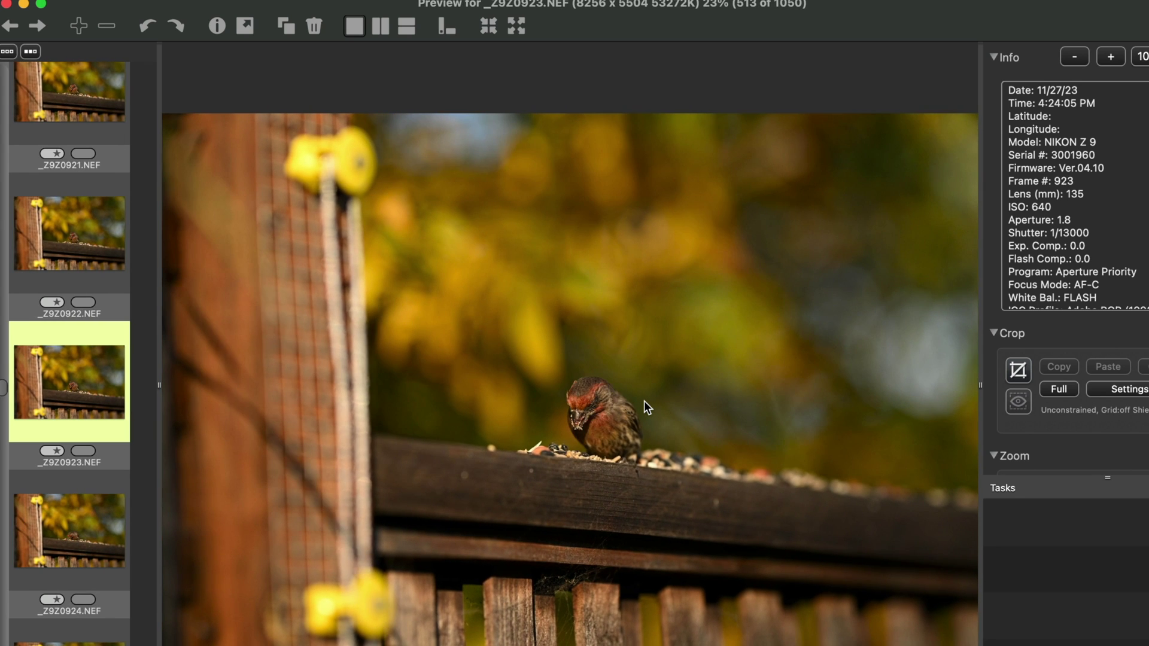
pyautogui.press('Right')
pyautogui.press('Right')
pyautogui.press('Right')
pyautogui.press('Right')
pyautogui.press('Right')
pyautogui.press('Right')
pyautogui.press('Right')
pyautogui.press('Right')
pyautogui.press('Right')
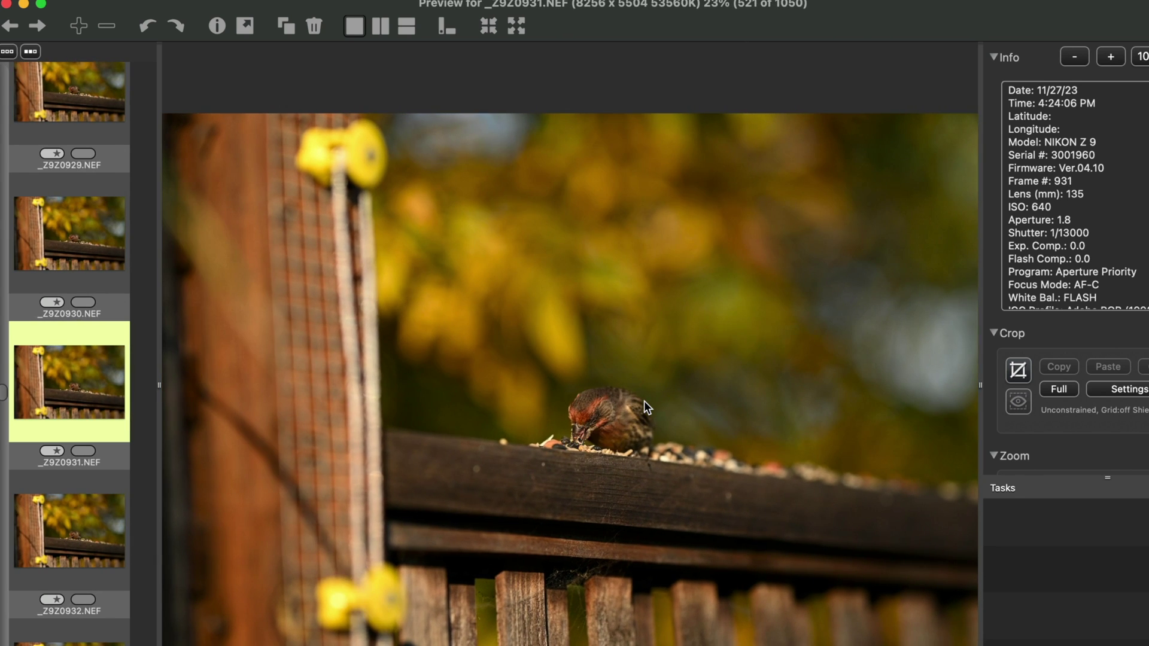
# - Advance to _Z9Z0941.NEF, tag it and compare it with its neighbouring frames
pyautogui.press('Right')
pyautogui.press('Right')
pyautogui.press('Right')
pyautogui.press('Right')
pyautogui.press('Right')
pyautogui.press('Right')
pyautogui.press('Right')
pyautogui.press('Right')
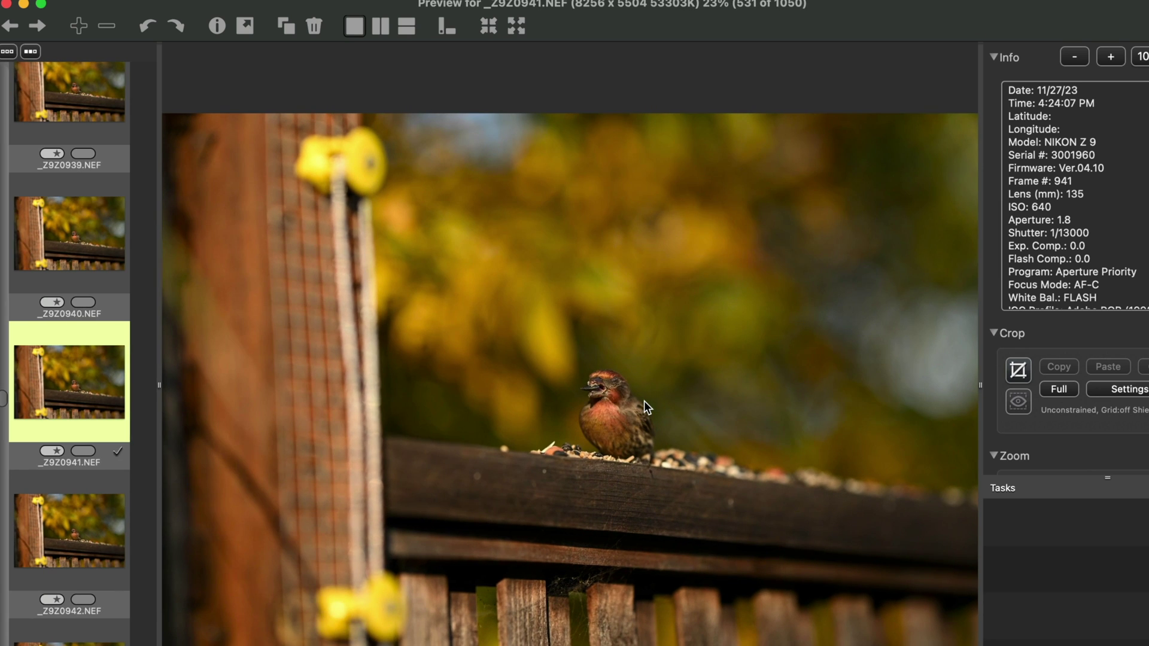
pyautogui.press('Left')
pyautogui.press('Left')
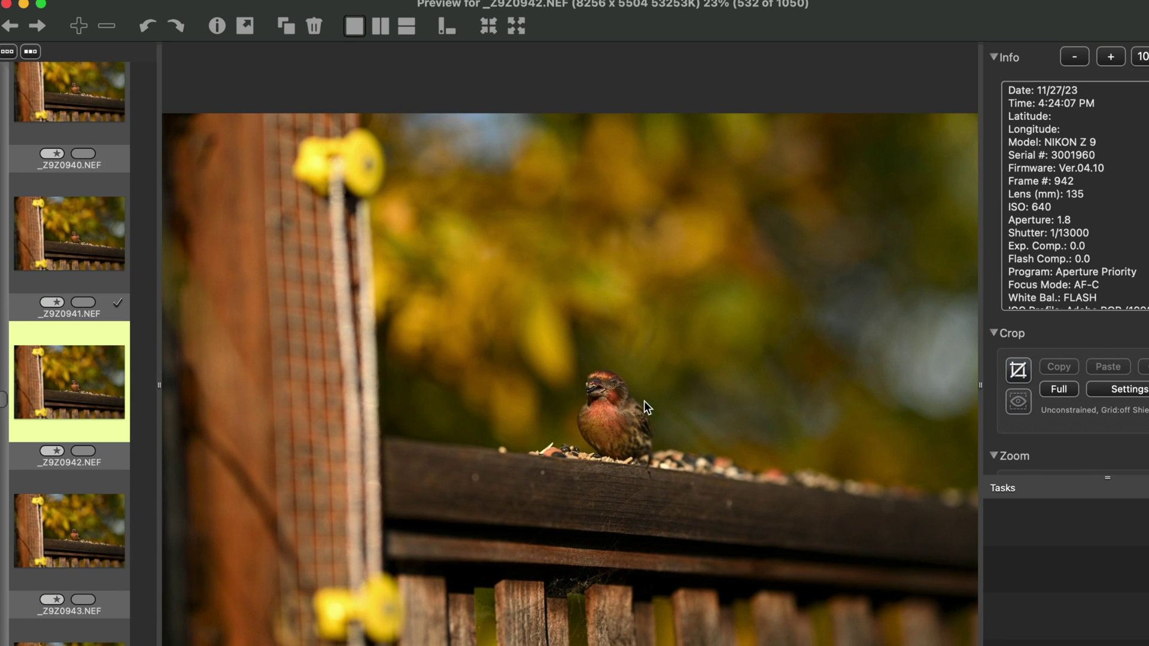
# - Check the bird's focus in each consecutive frame from _Z9Z0942.NEF to _Z9Z0976.NEF
pyautogui.press('Right')
pyautogui.press('Right')
pyautogui.press('Right')
pyautogui.press('Right')
pyautogui.press('Right')
pyautogui.press('Right')
pyautogui.press('Right')
pyautogui.press('Right')
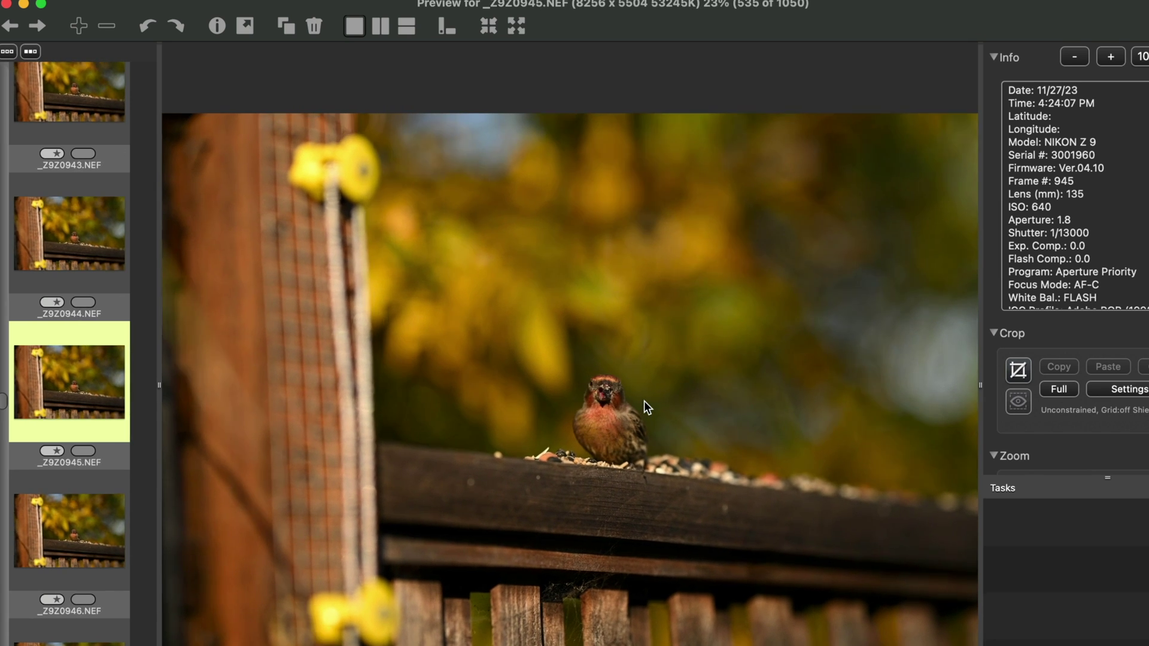
pyautogui.press('Right')
pyautogui.press('Right')
pyautogui.press('Right')
pyautogui.press('Right')
pyautogui.press('Right')
pyautogui.press('Right')
pyautogui.press('Right')
pyautogui.press('Right')
pyautogui.press('Right')
pyautogui.press('Right')
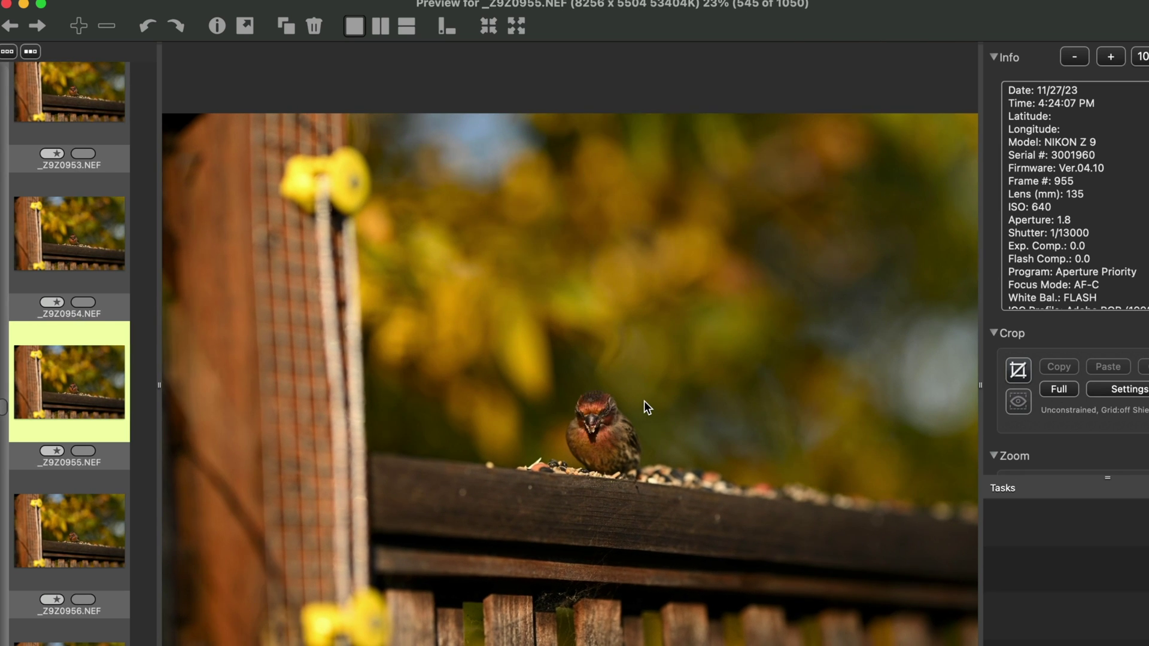
pyautogui.press('Right')
pyautogui.press('Right')
pyautogui.press('Right')
pyautogui.press('Right')
pyautogui.press('Right')
pyautogui.press('Right')
pyautogui.press('Right')
pyautogui.press('Right')
pyautogui.press('Right')
pyautogui.press('Right')
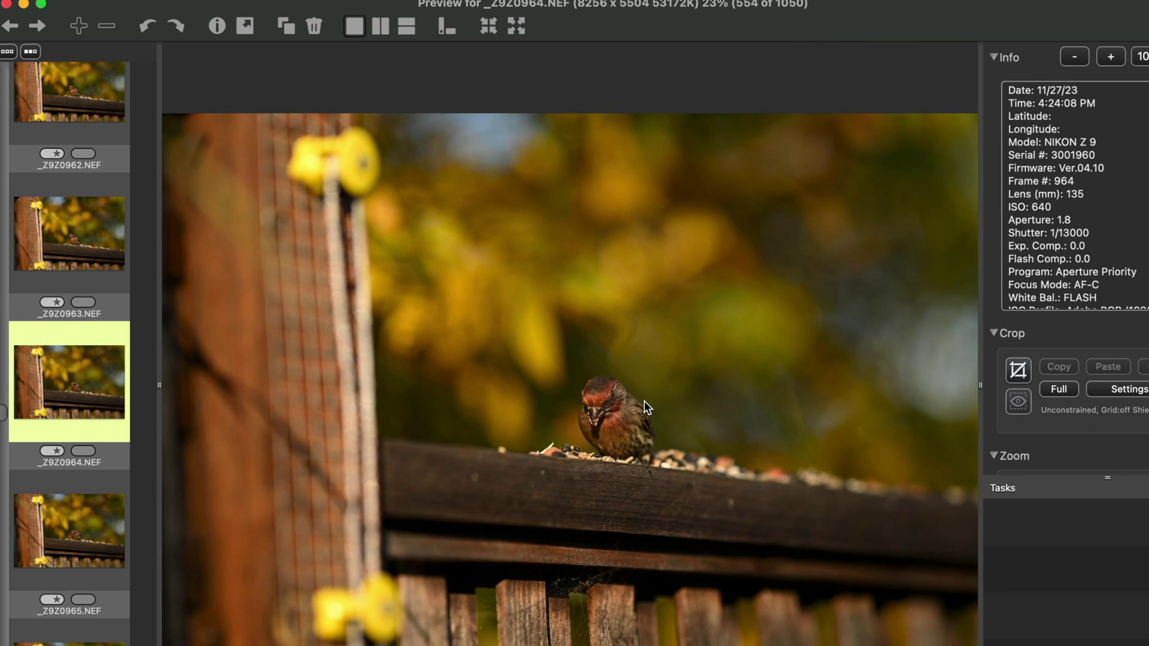
pyautogui.press('Right')
pyautogui.press('Right')
pyautogui.press('Right')
pyautogui.press('Right')
pyautogui.press('Right')
pyautogui.press('Right')
pyautogui.press('Right')
pyautogui.press('Right')
pyautogui.press('Right')
pyautogui.press('Right')
pyautogui.press('Right')
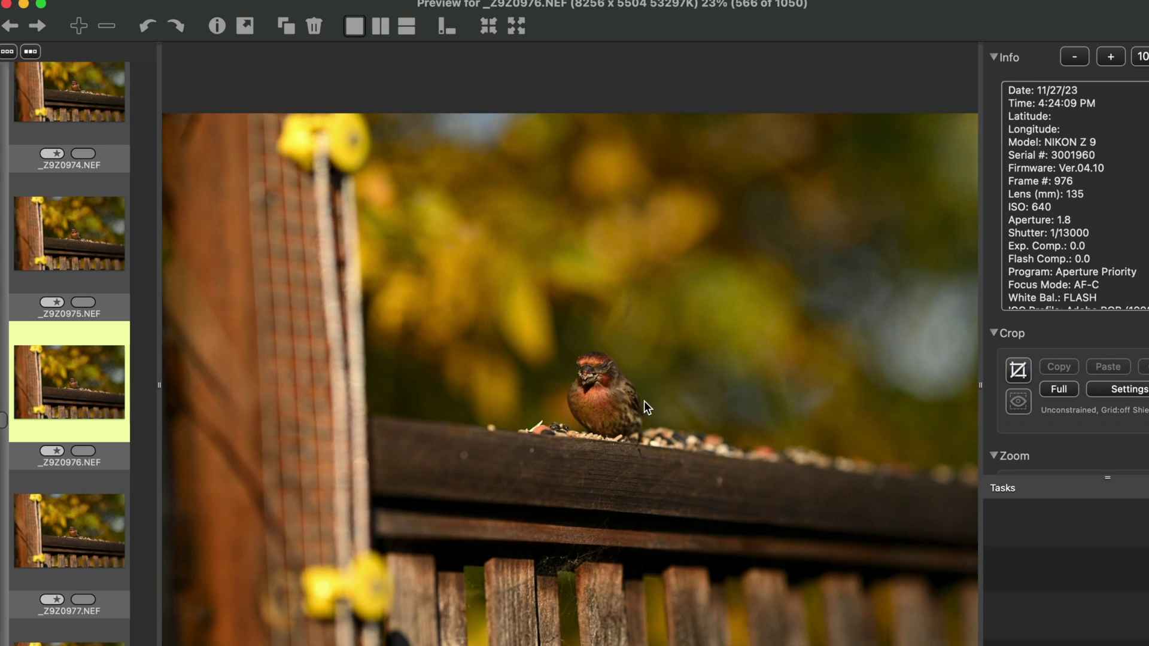
# - Review the following burst frames up to _Z9Z1026.NEF, including the shots taken from 4:24:15 PM, for sharpness on the bird
pyautogui.press('Right')
pyautogui.press('Right')
pyautogui.press('Right')
pyautogui.press('Right')
pyautogui.press('Right')
pyautogui.press('Right')
pyautogui.press('Right')
pyautogui.press('Right')
pyautogui.press('Right')
pyautogui.press('Right')
pyautogui.press('Right')
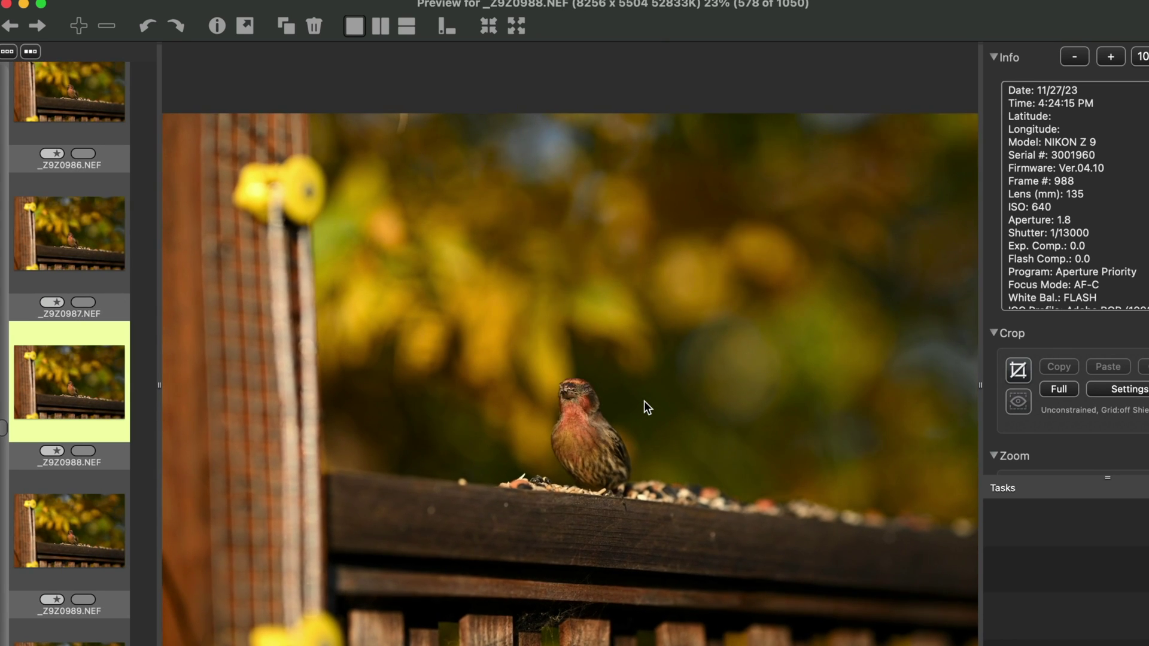
pyautogui.press('Right')
pyautogui.press('Right')
pyautogui.press('Right')
pyautogui.press('Right')
pyautogui.press('Right')
pyautogui.press('Right')
pyautogui.press('Right')
pyautogui.press('Right')
pyautogui.press('Right')
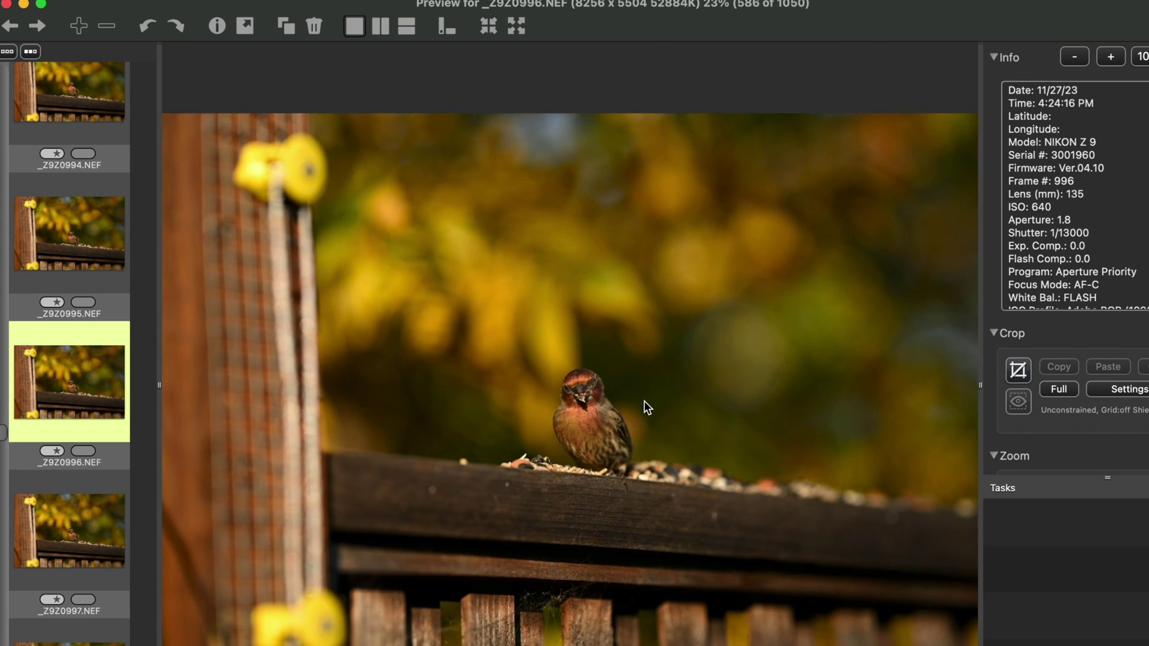
pyautogui.press('Right')
pyautogui.press('Right')
pyautogui.press('Right')
pyautogui.press('Right')
pyautogui.press('Right')
pyautogui.press('Right')
pyautogui.press('Right')
pyautogui.press('Right')
pyautogui.press('Right')
pyautogui.press('Right')
pyautogui.press('Right')
pyautogui.press('Right')
pyautogui.press('Right')
pyautogui.press('Right')
pyautogui.press('Right')
pyautogui.press('Right')
pyautogui.press('Right')
pyautogui.press('Right')
pyautogui.press('Right')
pyautogui.press('Right')
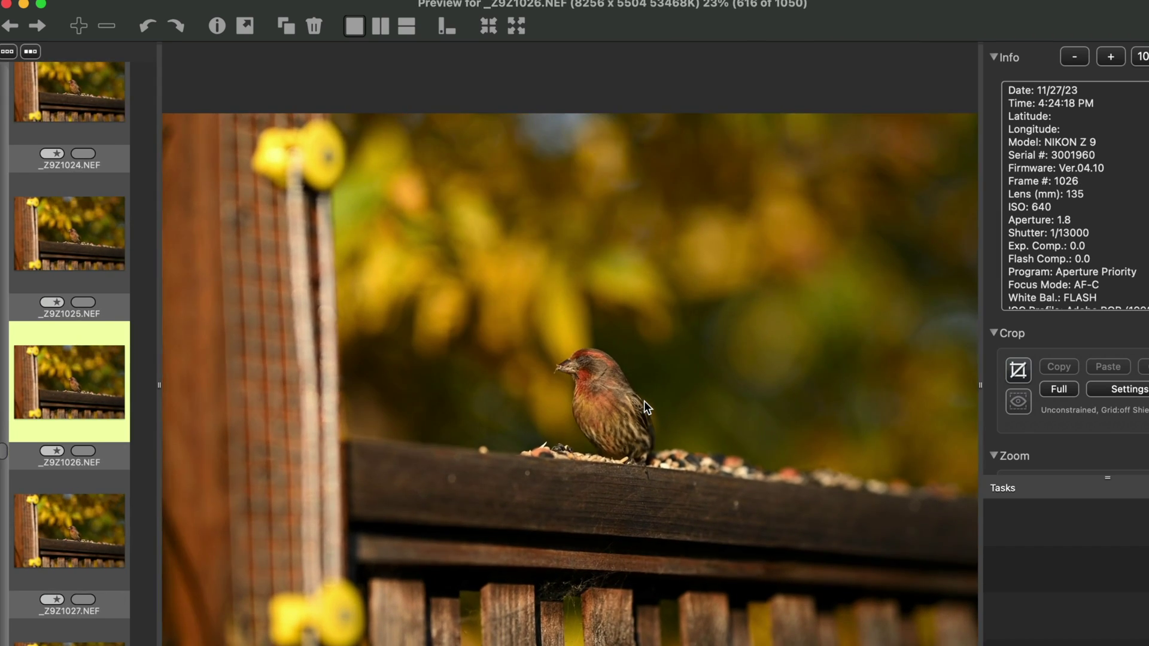
# - Recheck the frame before _Z9Z1026.NEF, and examine the bird in the following frames through _Z9Z1051.NEF
pyautogui.press('Left')
pyautogui.press('Right')
pyautogui.press('Right')
pyautogui.press('Right')
pyautogui.press('Right')
pyautogui.press('Right')
pyautogui.press('Right')
pyautogui.press('Right')
pyautogui.press('Right')
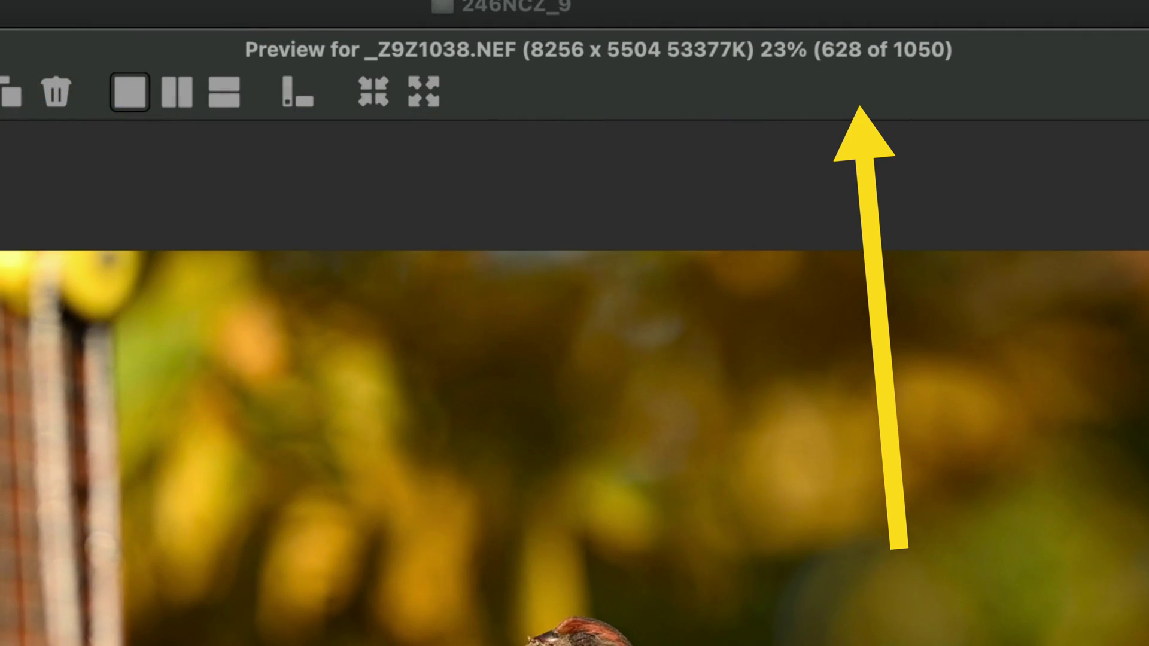
pyautogui.press('Right')
pyautogui.press('Right')
pyautogui.press('Right')
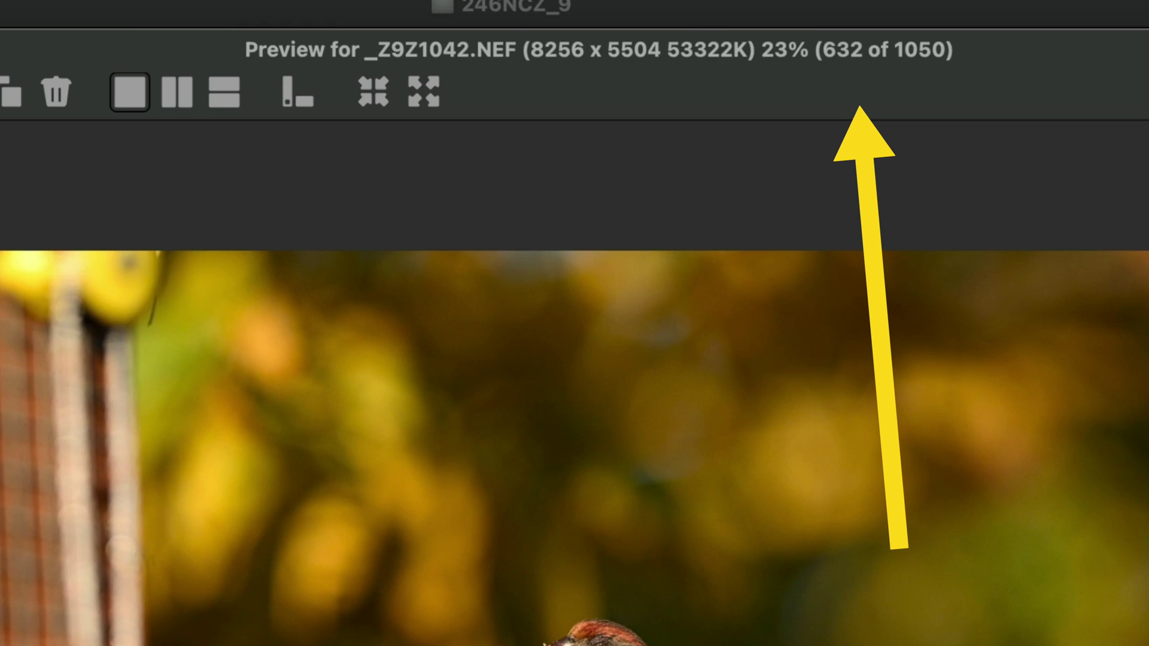
pyautogui.press('Right')
pyautogui.press('Right')
pyautogui.press('Right')
pyautogui.press('Right')
pyautogui.press('Right')
pyautogui.press('Right')
pyautogui.press('Right')
pyautogui.press('Right')
pyautogui.press('Right')
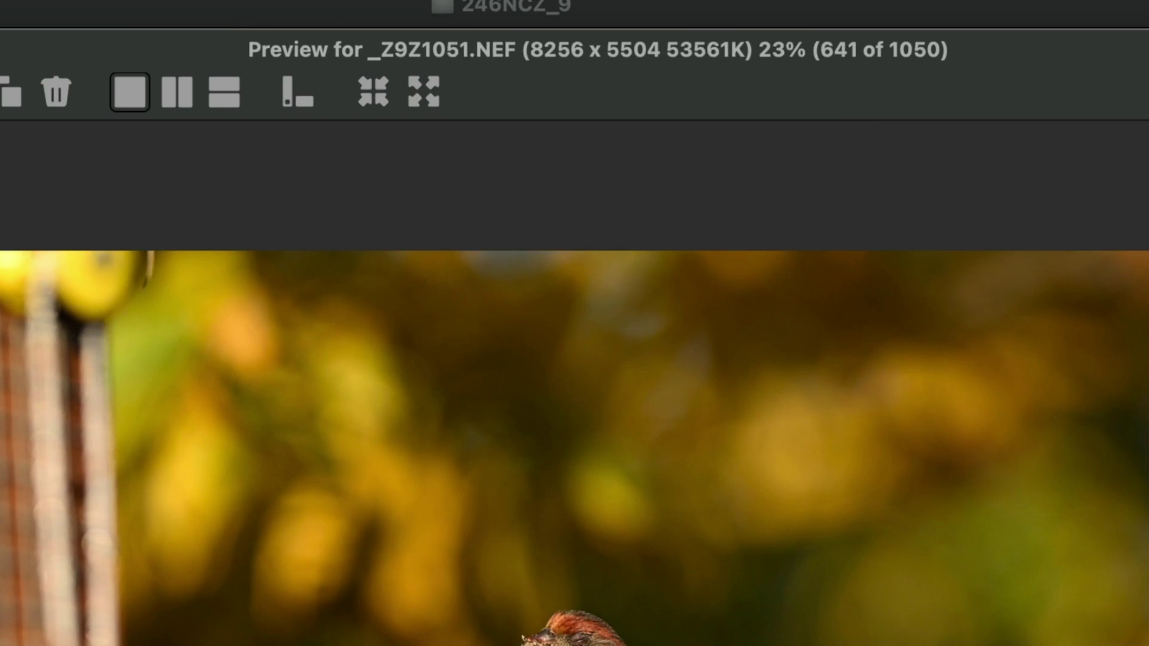
# - Examine the bird's focus and pose in the frames after _Z9Z1051.NEF up to _Z9Z1085.NEF
pyautogui.press('Right')
pyautogui.press('Right')
pyautogui.press('Right')
pyautogui.press('Right')
pyautogui.press('Right')
pyautogui.press('Right')
pyautogui.press('Right')
pyautogui.press('Right')
pyautogui.press('Right')
pyautogui.press('Right')
pyautogui.press('Right')
pyautogui.press('Right')
pyautogui.press('Right')
pyautogui.press('Right')
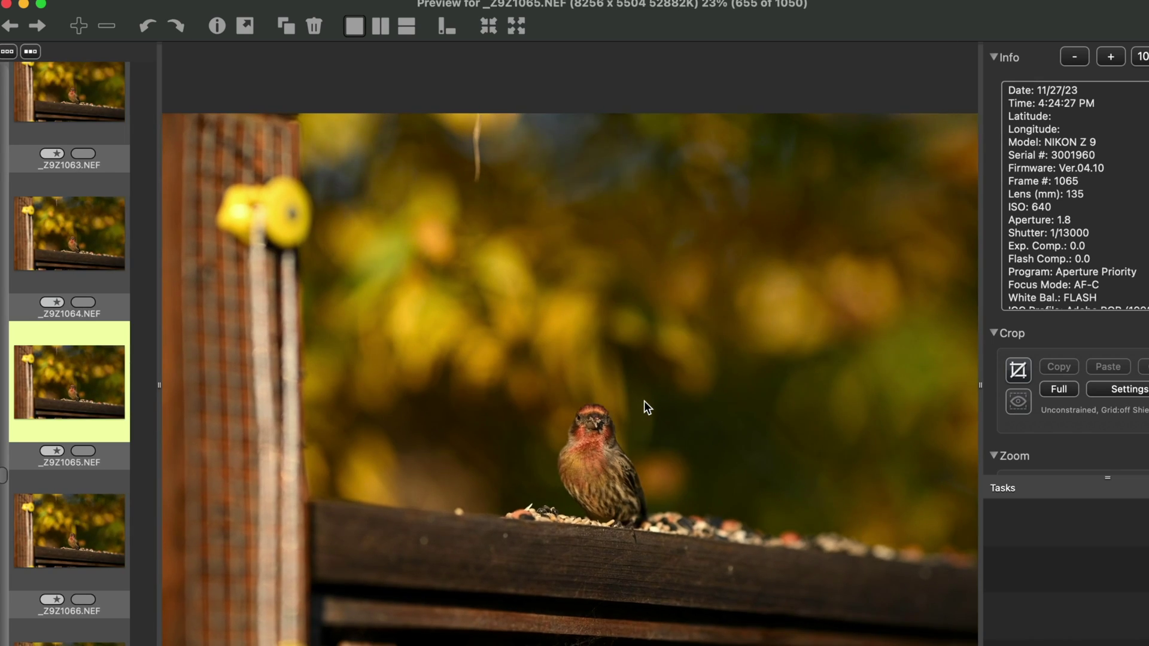
pyautogui.press('Right')
pyautogui.press('Right')
pyautogui.press('Right')
pyautogui.press('Right')
pyautogui.press('Right')
pyautogui.press('Right')
pyautogui.press('Right')
pyautogui.press('Right')
pyautogui.press('Right')
pyautogui.press('Right')
pyautogui.press('Right')
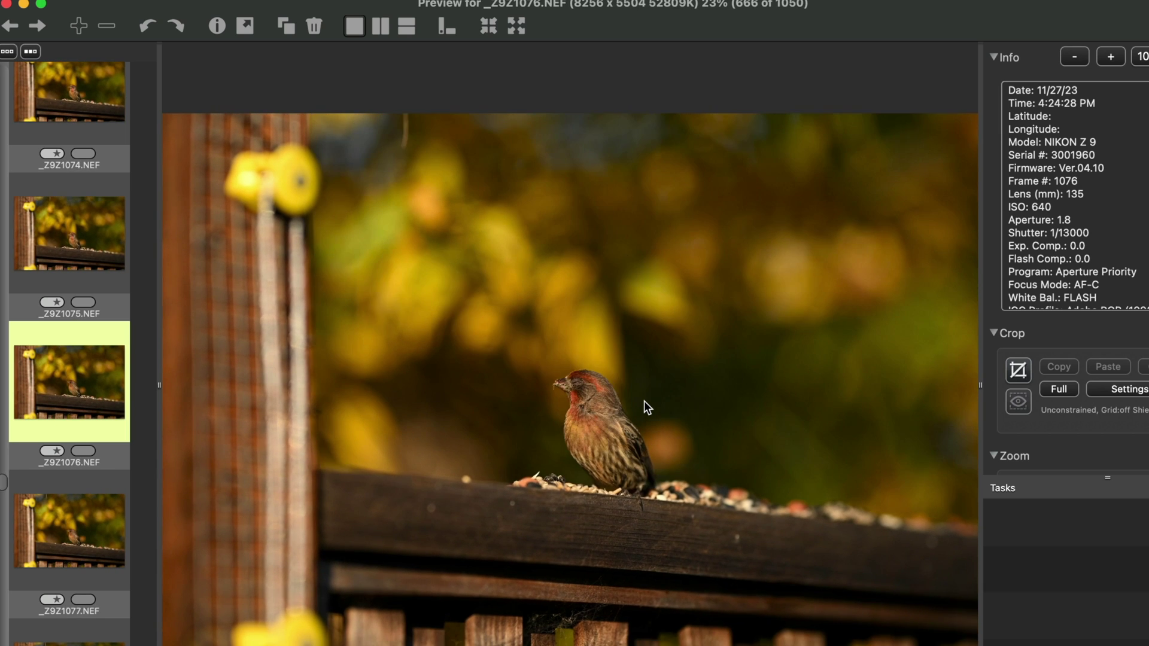
pyautogui.press('Right')
pyautogui.press('Right')
pyautogui.press('Right')
pyautogui.press('Right')
pyautogui.press('Right')
pyautogui.press('Right')
pyautogui.press('Right')
pyautogui.press('Right')
pyautogui.press('Right')
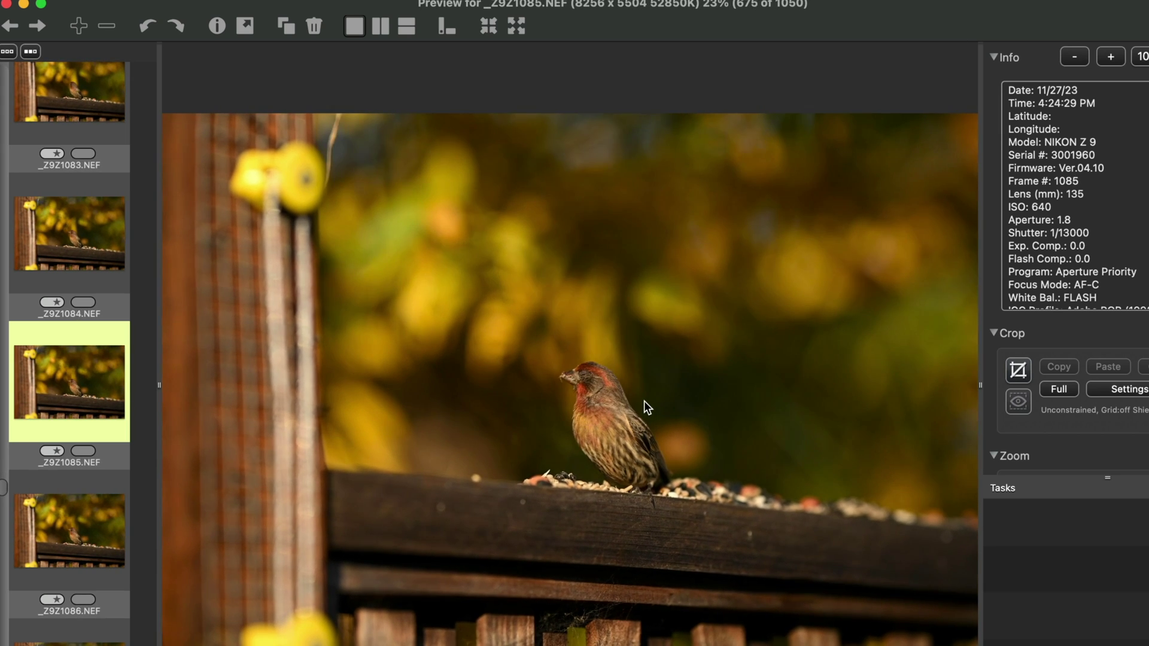
# - Continue the frame-by-frame focus check to the tagged frame _Z9Z1101.NEF, passing the tagged _Z9Z1098.NEF
pyautogui.press('Right')
pyautogui.press('Right')
pyautogui.press('Right')
pyautogui.press('Right')
pyautogui.press('Right')
pyautogui.press('Right')
pyautogui.press('Right')
pyautogui.press('Right')
pyautogui.press('Right')
pyautogui.press('Right')
pyautogui.press('Right')
pyautogui.press('Right')
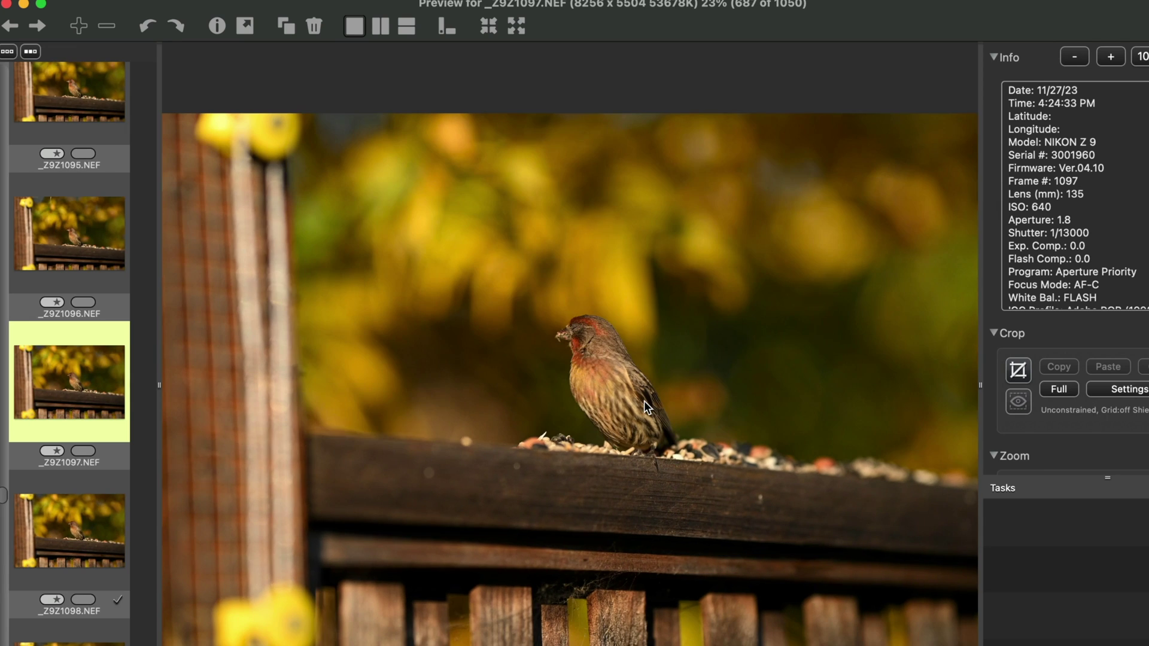
pyautogui.press('Right')
pyautogui.press('Right')
pyautogui.press('Right')
pyautogui.press('Right')
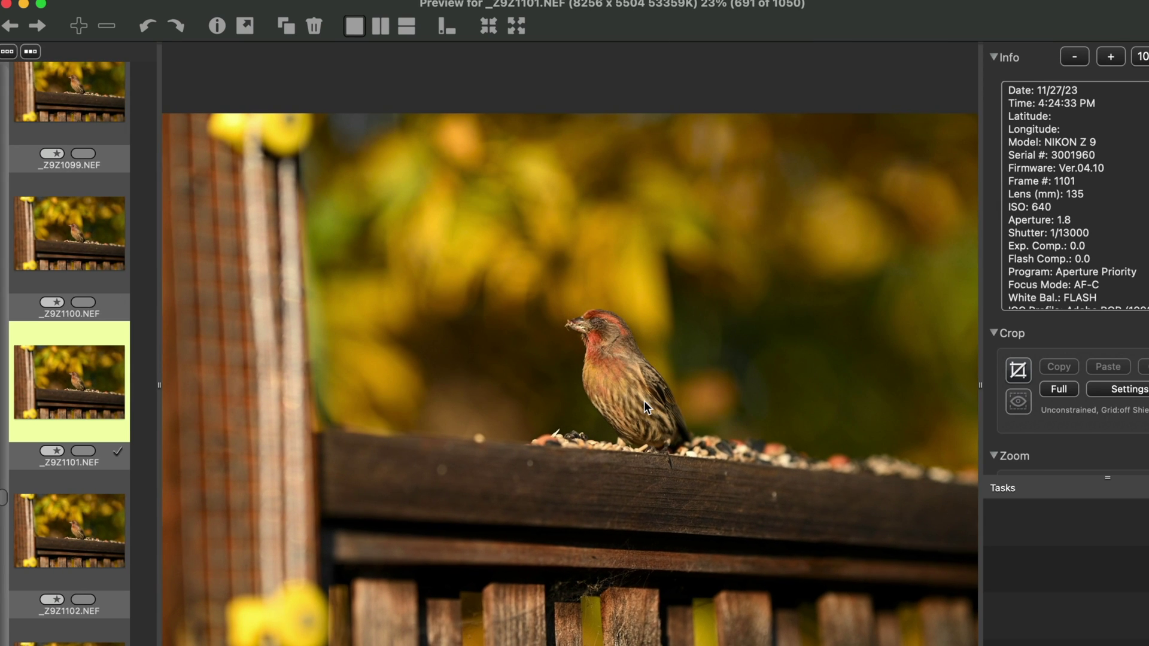
# - Compare the bird's sharpness in the frames following _Z9Z1101.NEF up to _Z9Z1110.NEF
pyautogui.press('Right')
pyautogui.press('Right')
pyautogui.press('Right')
pyautogui.press('Right')
pyautogui.press('Right')
pyautogui.press('Right')
pyautogui.press('Right')
pyautogui.press('Right')
pyautogui.press('Right')
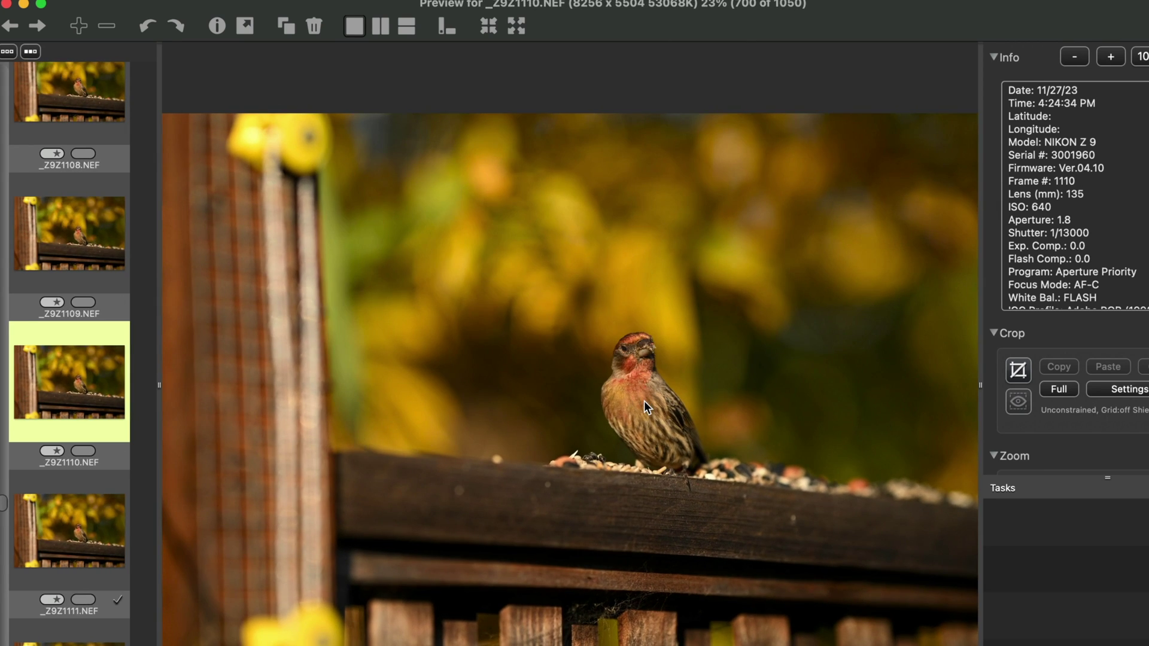
# - Check the bird's focus frame by frame from _Z9Z1110.NEF to _Z9Z1119.NEF
pyautogui.press('Right')
pyautogui.press('Right')
pyautogui.press('Right')
pyautogui.press('Right')
pyautogui.press('Right')
pyautogui.press('Right')
pyautogui.press('Right')
pyautogui.press('Right')
pyautogui.press('Right')
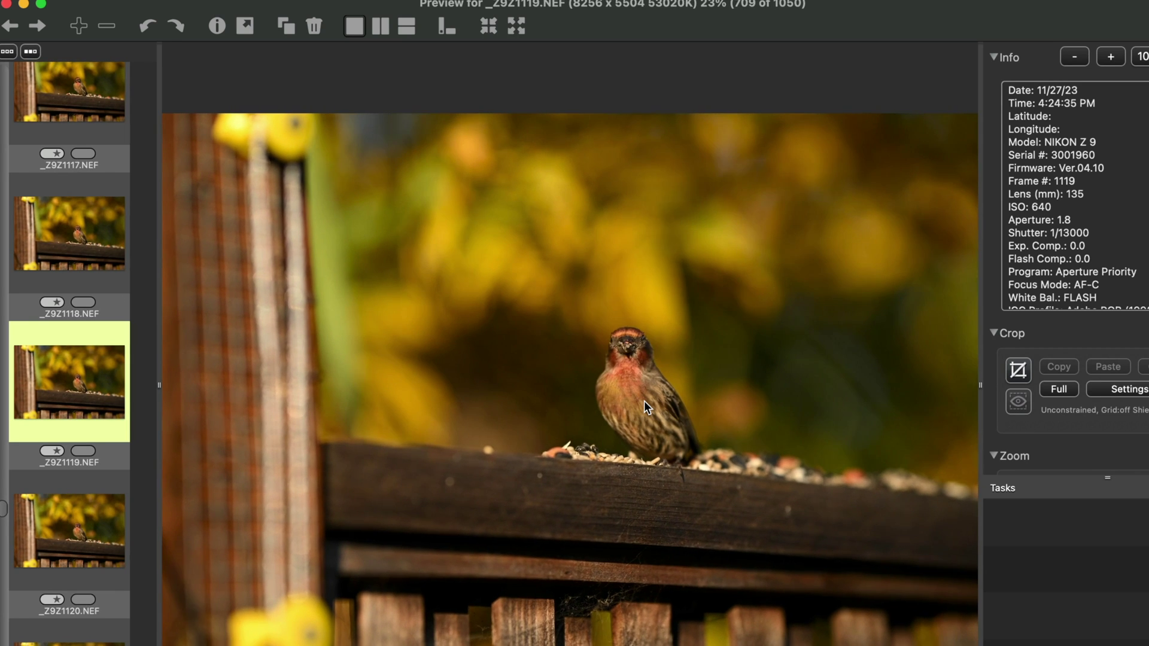
# - Examine the bird's sharpness and head position through the burst frames from _Z9Z1119.NEF to _Z9Z1144.NEF
pyautogui.press('Right')
pyautogui.press('Right')
pyautogui.press('Right')
pyautogui.press('Right')
pyautogui.press('Right')
pyautogui.press('Right')
pyautogui.press('Right')
pyautogui.press('Right')
pyautogui.press('Right')
pyautogui.press('Right')
pyautogui.press('Right')
pyautogui.press('Right')
pyautogui.press('Right')
pyautogui.press('Right')
pyautogui.press('Right')
pyautogui.press('Right')
pyautogui.press('Right')
pyautogui.press('Right')
pyautogui.press('Right')
pyautogui.press('Right')
pyautogui.press('Right')
pyautogui.press('Right')
pyautogui.press('Right')
pyautogui.press('Right')
pyautogui.press('Right')
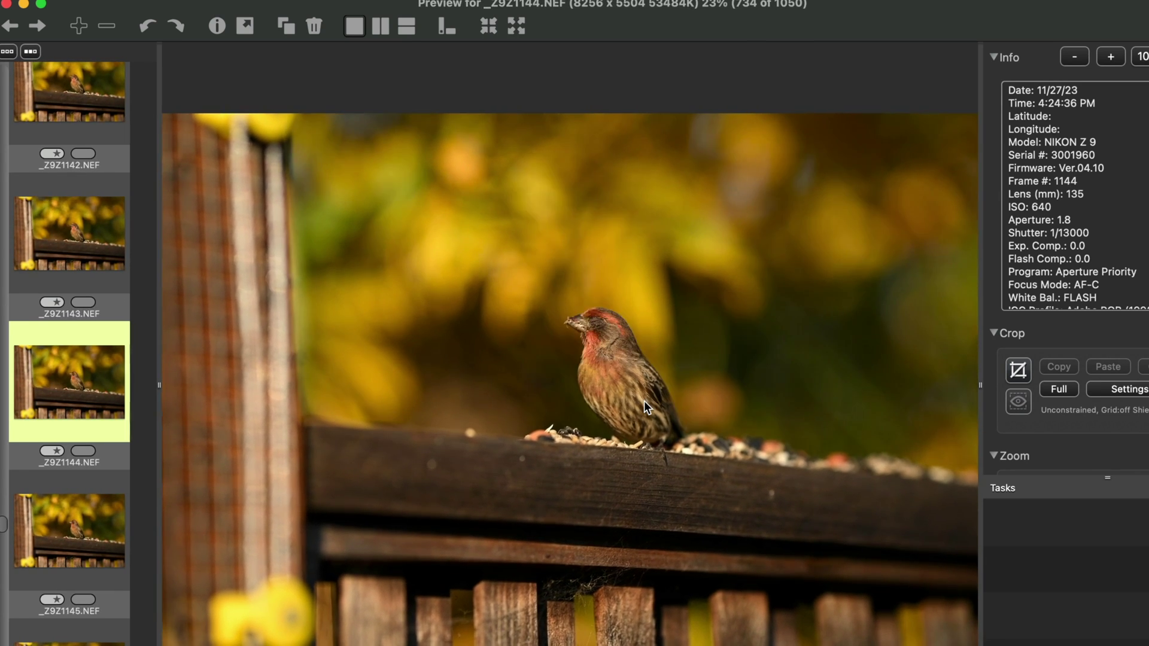
# - Continue the frame-by-frame focus check from _Z9Z1144.NEF to _Z9Z1155.NEF
pyautogui.press('Right')
pyautogui.press('Right')
pyautogui.press('Right')
pyautogui.press('Right')
pyautogui.press('Right')
pyautogui.press('Right')
pyautogui.press('Right')
pyautogui.press('Right')
pyautogui.press('Right')
pyautogui.press('Right')
pyautogui.press('Right')
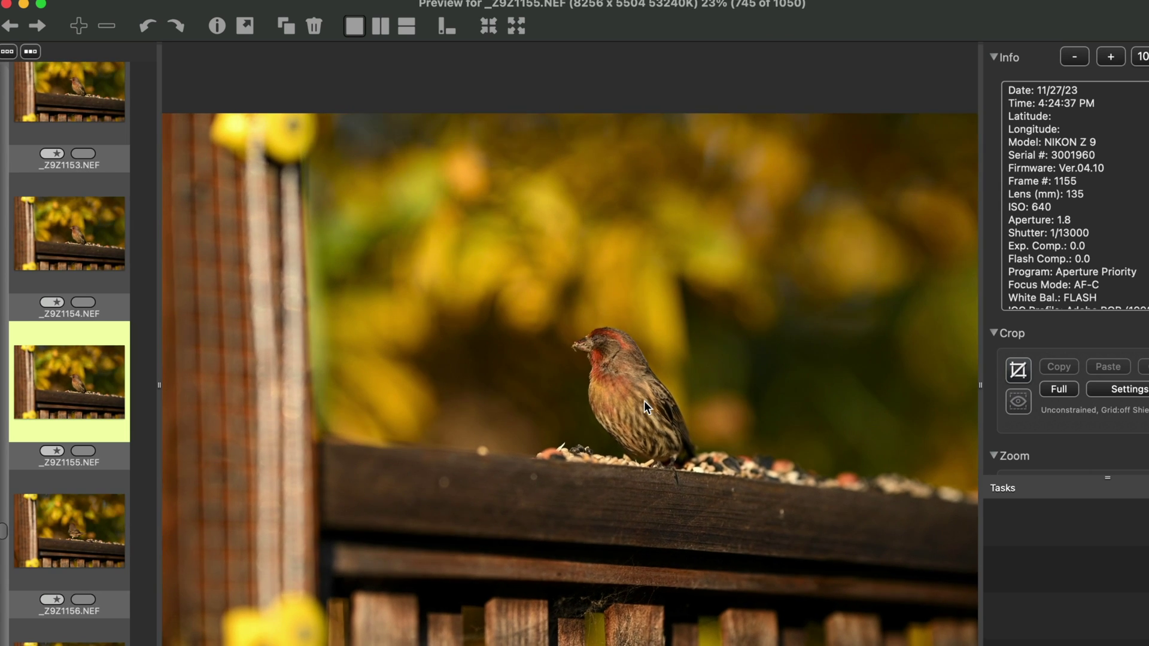
# - Examine how focus holds as the bird changes position between _Z9Z1155.NEF and _Z9Z1170.NEF
pyautogui.press('Right')
pyautogui.press('Right')
pyautogui.press('Right')
pyautogui.press('Right')
pyautogui.press('Right')
pyautogui.press('Right')
pyautogui.press('Right')
pyautogui.press('Right')
pyautogui.press('Right')
pyautogui.press('Right')
pyautogui.press('Right')
pyautogui.press('Right')
pyautogui.press('Right')
pyautogui.press('Right')
pyautogui.press('Right')
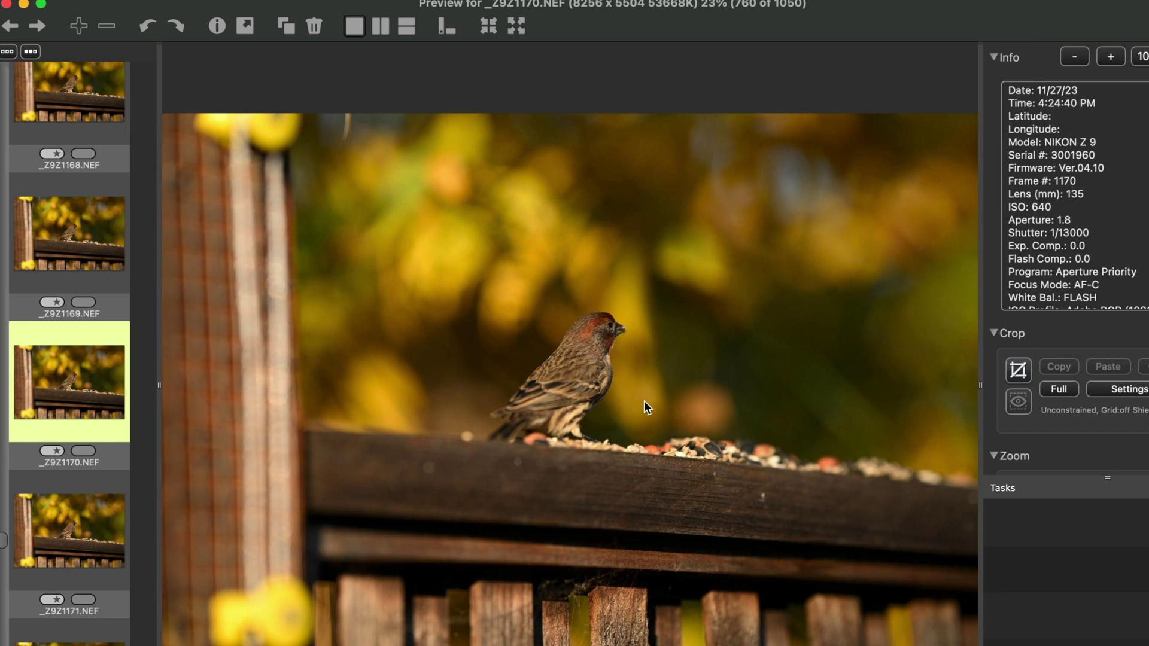
# - Review the bird's focus from _Z9Z1170.NEF up to the tagged frame _Z9Z1185.NEF
pyautogui.press('Right')
pyautogui.press('Right')
pyautogui.press('Right')
pyautogui.press('Right')
pyautogui.press('Right')
pyautogui.press('Right')
pyautogui.press('Right')
pyautogui.press('Right')
pyautogui.press('Right')
pyautogui.press('Right')
pyautogui.press('Right')
pyautogui.press('Right')
pyautogui.press('Right')
pyautogui.press('Right')
pyautogui.press('Right')
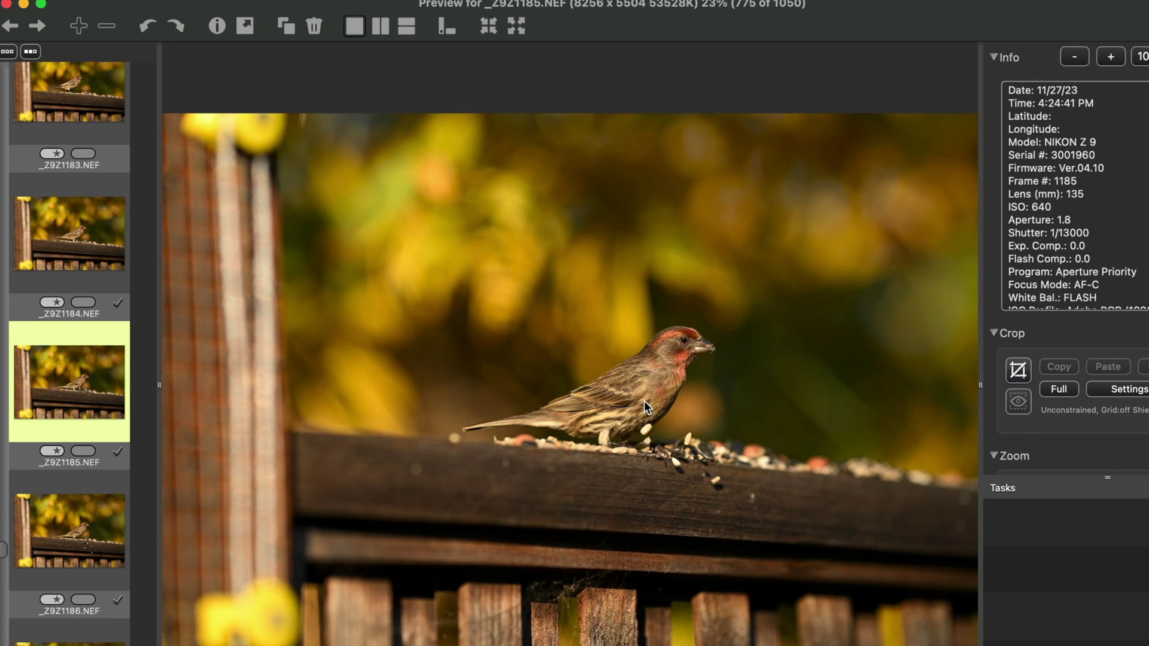
# - Advance to _Z9Z1188.NEF and compare its sharpness back and forth with the preceding frame _Z9Z1187.NEF
pyautogui.press('Right')
pyautogui.press('Right')
pyautogui.press('Right')
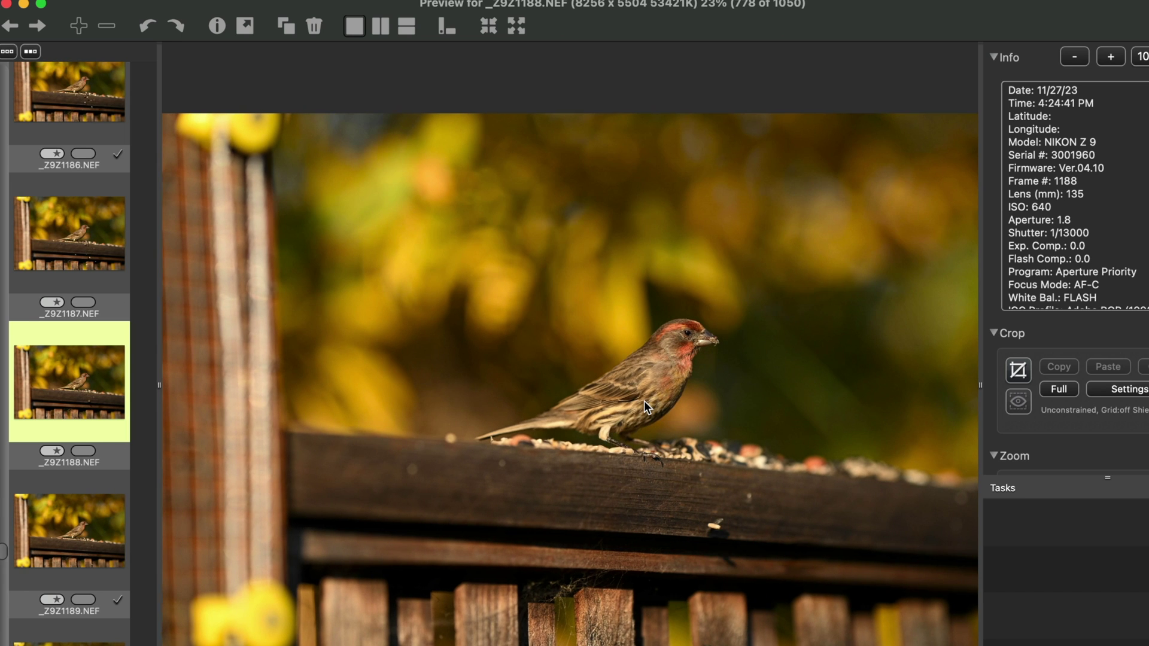
pyautogui.press('Left')
pyautogui.press('Right')
pyautogui.press('Left')
pyautogui.press('Right')
# - Inspect the bird's focus in the frames after _Z9Z1188.NEF through _Z9Z1202.NEF
pyautogui.press('Right')
pyautogui.press('Right')
pyautogui.press('Right')
pyautogui.press('Right')
pyautogui.press('Right')
pyautogui.press('Right')
pyautogui.press('Right')
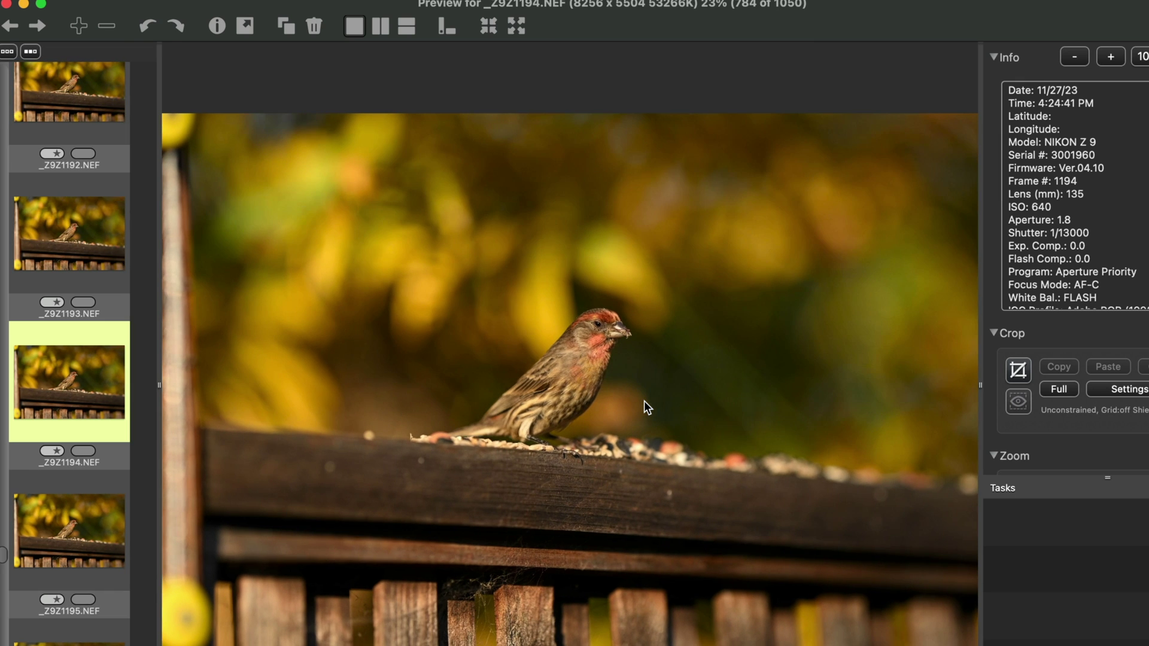
pyautogui.press('Right')
pyautogui.press('Right')
pyautogui.press('Right')
pyautogui.press('Right')
pyautogui.press('Right')
pyautogui.press('Right')
pyautogui.press('Right')
pyautogui.press('Right')
pyautogui.press('Right')
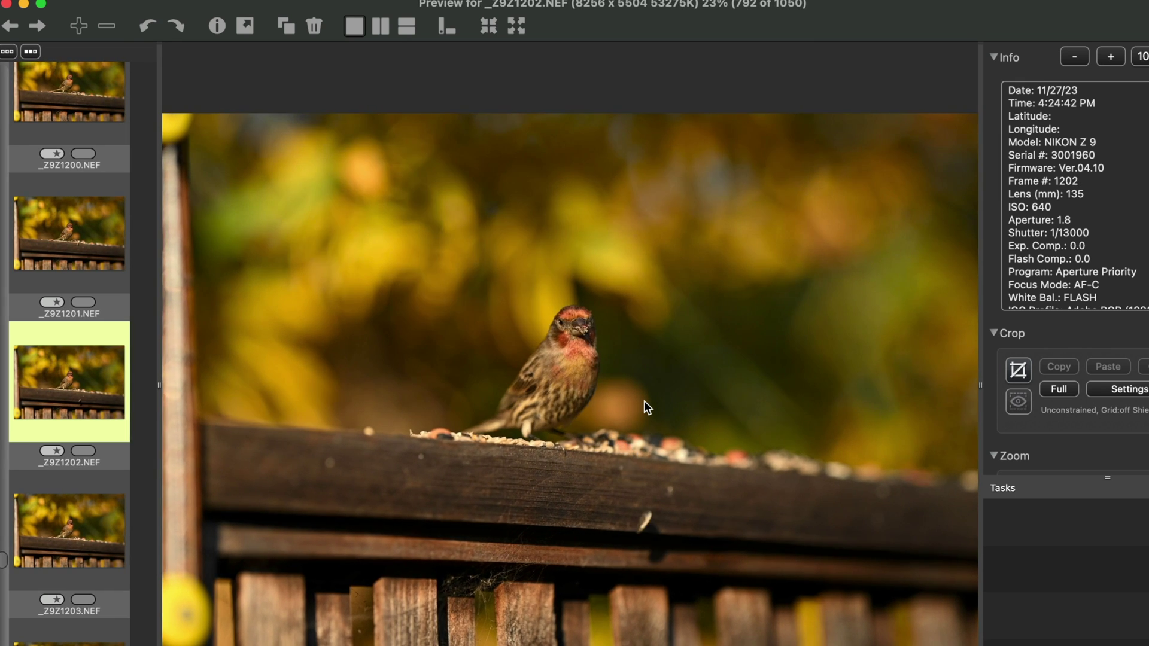
# - Check the bird's sharpness from _Z9Z1202.NEF to _Z9Z1212.NEF, passing the tagged _Z9Z1211.NEF
pyautogui.press('Right')
pyautogui.press('Right')
pyautogui.press('Right')
pyautogui.press('Right')
pyautogui.press('Right')
pyautogui.press('Right')
pyautogui.press('Right')
pyautogui.press('Right')
pyautogui.press('Right')
pyautogui.press('Right')
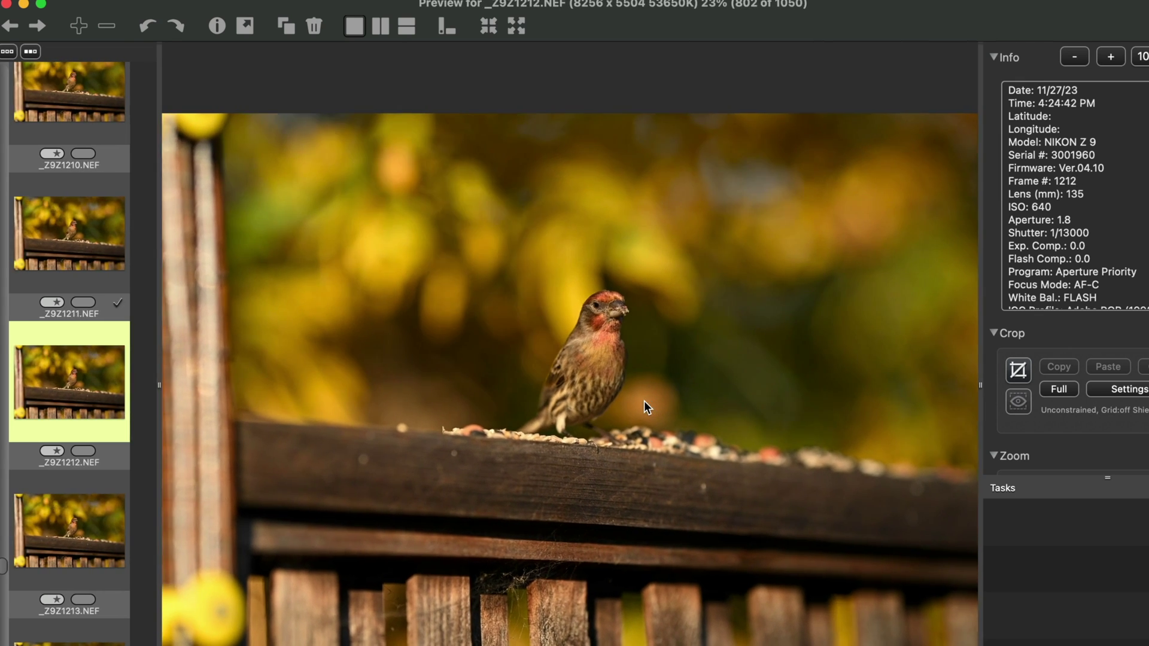
# - Examine the bird's focus and pose in the frames from _Z9Z1212.NEF to _Z9Z1223.NEF
pyautogui.press('Right')
pyautogui.press('Right')
pyautogui.press('Right')
pyautogui.press('Right')
pyautogui.press('Right')
pyautogui.press('Right')
pyautogui.press('Right')
pyautogui.press('Right')
pyautogui.press('Right')
pyautogui.press('Right')
pyautogui.press('Right')
pyautogui.press('Right')
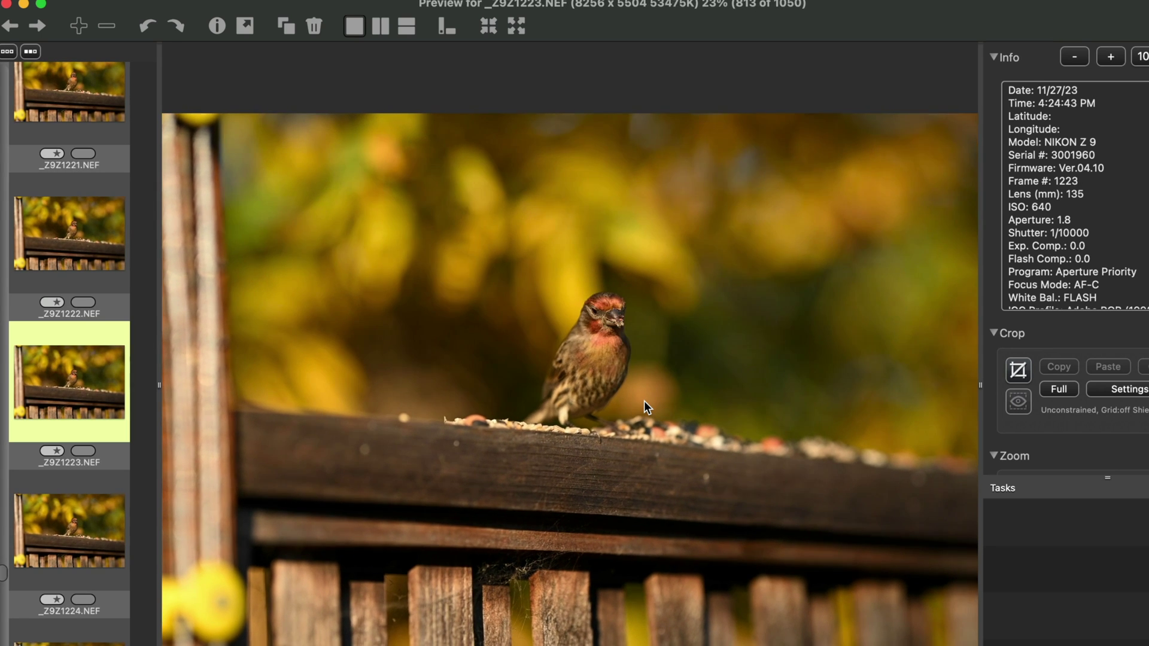
# - Compare the bird's sharpness across the frames from _Z9Z1223.NEF to _Z9Z1234.NEF
pyautogui.press('Right')
pyautogui.press('Right')
pyautogui.press('Right')
pyautogui.press('Right')
pyautogui.press('Right')
pyautogui.press('Right')
pyautogui.press('Right')
pyautogui.press('Right')
pyautogui.press('Right')
pyautogui.press('Right')
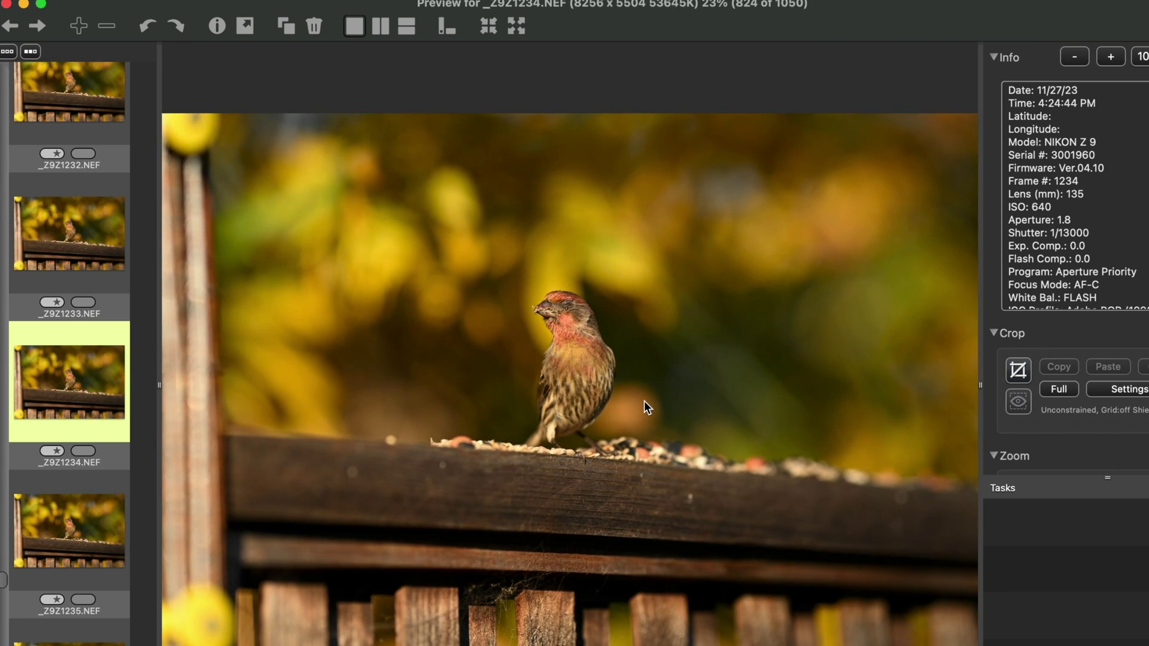
# - Continue judging focus on the bird frame by frame from _Z9Z1234.NEF to _Z9Z1242.NEF
pyautogui.press('Right')
pyautogui.press('Right')
pyautogui.press('Right')
pyautogui.press('Right')
pyautogui.press('Right')
pyautogui.press('Right')
pyautogui.press('Right')
pyautogui.press('Right')
pyautogui.press('Right')
pyautogui.press('Right')
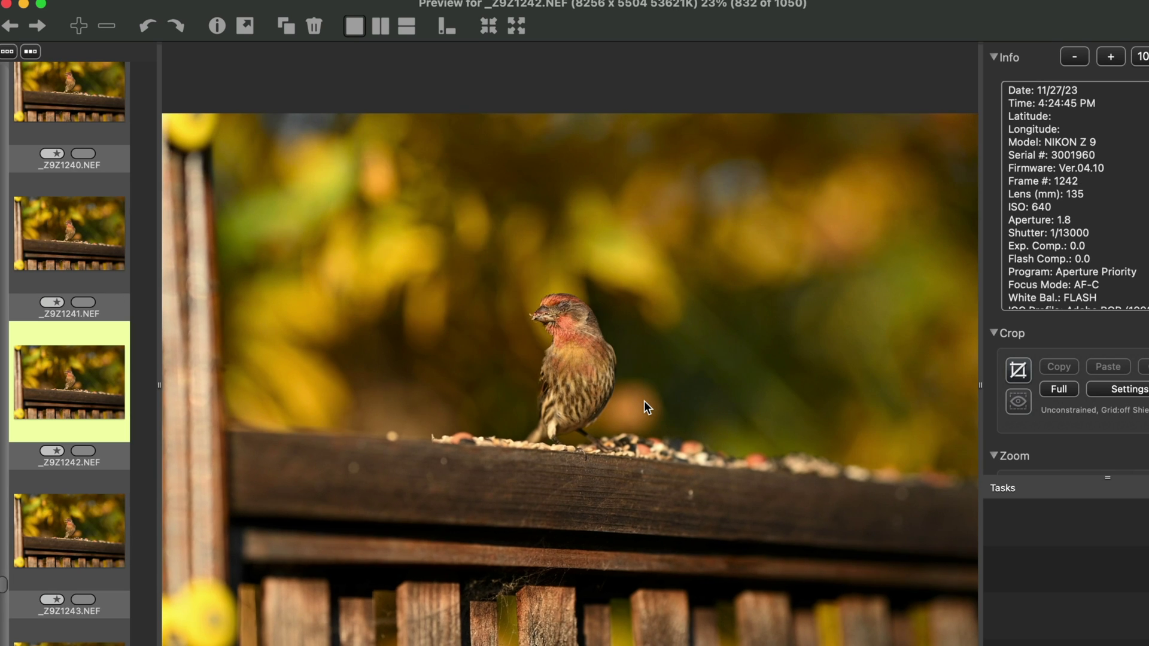
# - Review the bird's focus and head direction in the frames between _Z9Z1242.NEF and _Z9Z1254.NEF
pyautogui.press('Right')
pyautogui.press('Right')
pyautogui.press('Right')
pyautogui.press('Right')
pyautogui.press('Right')
pyautogui.press('Right')
pyautogui.press('Right')
pyautogui.press('Right')
pyautogui.press('Right')
pyautogui.press('Right')
pyautogui.press('Right')
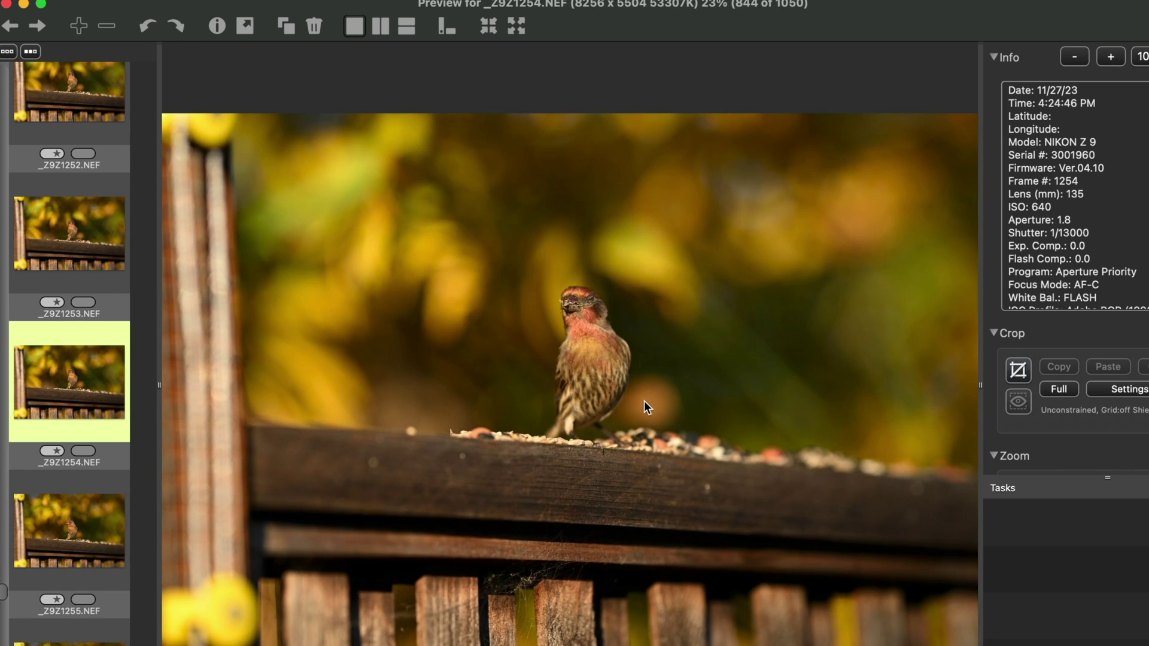
# - Examine the bird's sharpness after _Z9Z1254.NEF up to the tagged frame _Z9Z1264.NEF
pyautogui.press('Right')
pyautogui.press('Right')
pyautogui.press('Right')
pyautogui.press('Right')
pyautogui.press('Right')
pyautogui.press('Right')
pyautogui.press('Right')
pyautogui.press('Right')
pyautogui.press('Right')
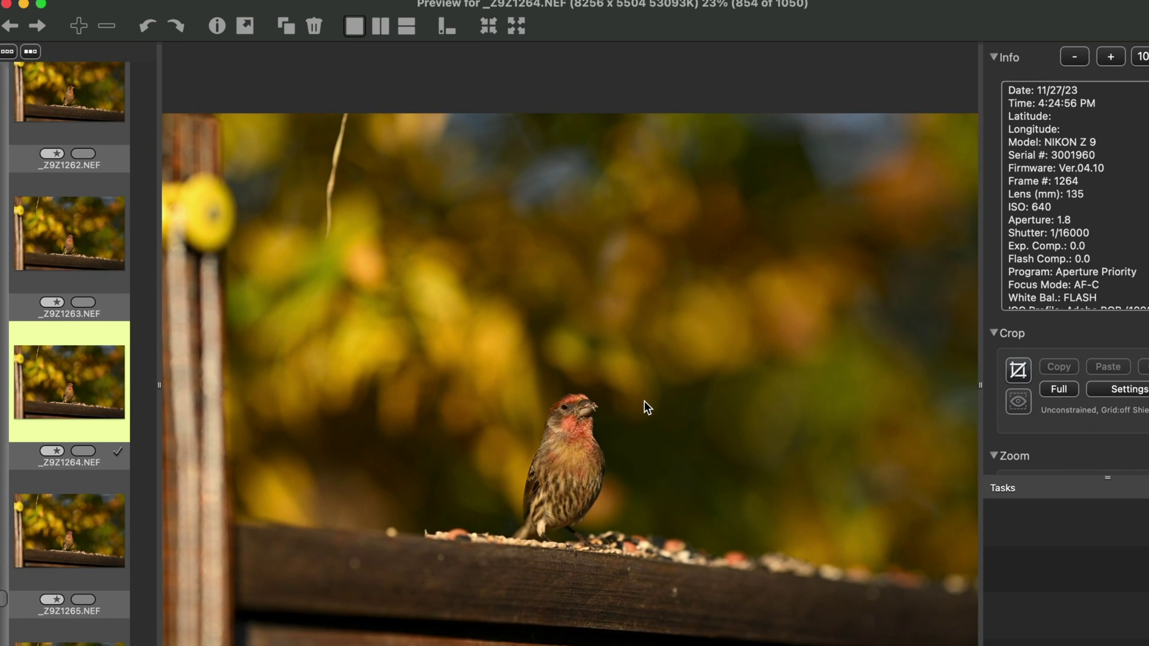
# - Check the bird's sharpness frame by frame from _Z9Z1264.NEF to _Z9Z1275.NEF
pyautogui.press('Right')
pyautogui.press('Right')
pyautogui.press('Right')
pyautogui.press('Right')
pyautogui.press('Right')
pyautogui.press('Right')
pyautogui.press('Right')
pyautogui.press('Right')
pyautogui.press('Right')
pyautogui.press('Right')
pyautogui.press('Right')
pyautogui.press('Right')
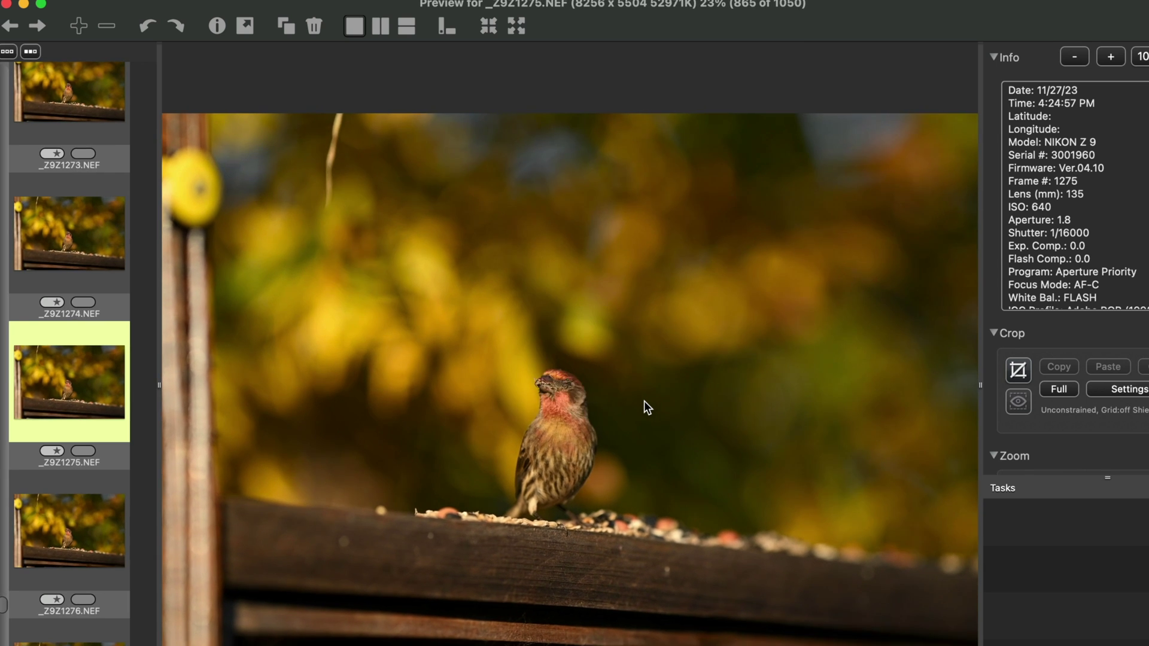
# - Review the bird's head position and focus in the frames from _Z9Z1275.NEF to _Z9Z1286.NEF
pyautogui.press('Right')
pyautogui.press('Right')
pyautogui.press('Right')
pyautogui.press('Right')
pyautogui.press('Right')
pyautogui.press('Right')
pyautogui.press('Right')
pyautogui.press('Right')
pyautogui.press('Right')
pyautogui.press('Right')
pyautogui.press('Right')
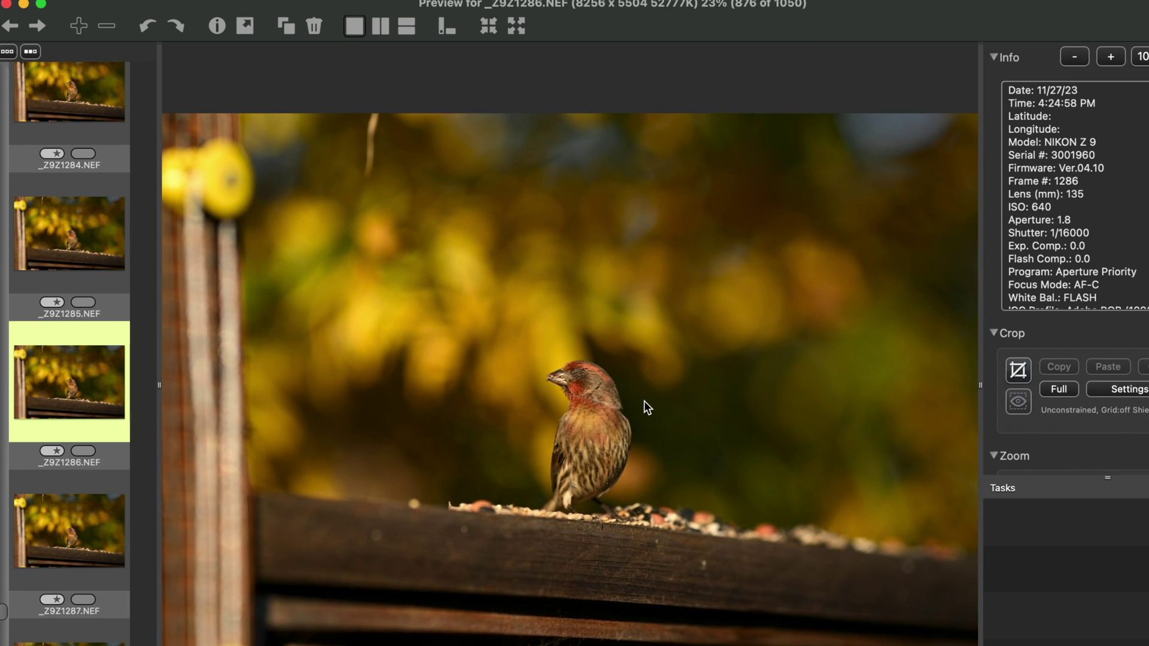
# - Compare focus on the bird across the frames from _Z9Z1286.NEF to _Z9Z1298.NEF
pyautogui.press('Right')
pyautogui.press('Right')
pyautogui.press('Right')
pyautogui.press('Right')
pyautogui.press('Right')
pyautogui.press('Right')
pyautogui.press('Right')
pyautogui.press('Right')
pyautogui.press('Right')
pyautogui.press('Right')
pyautogui.press('Right')
pyautogui.press('Right')
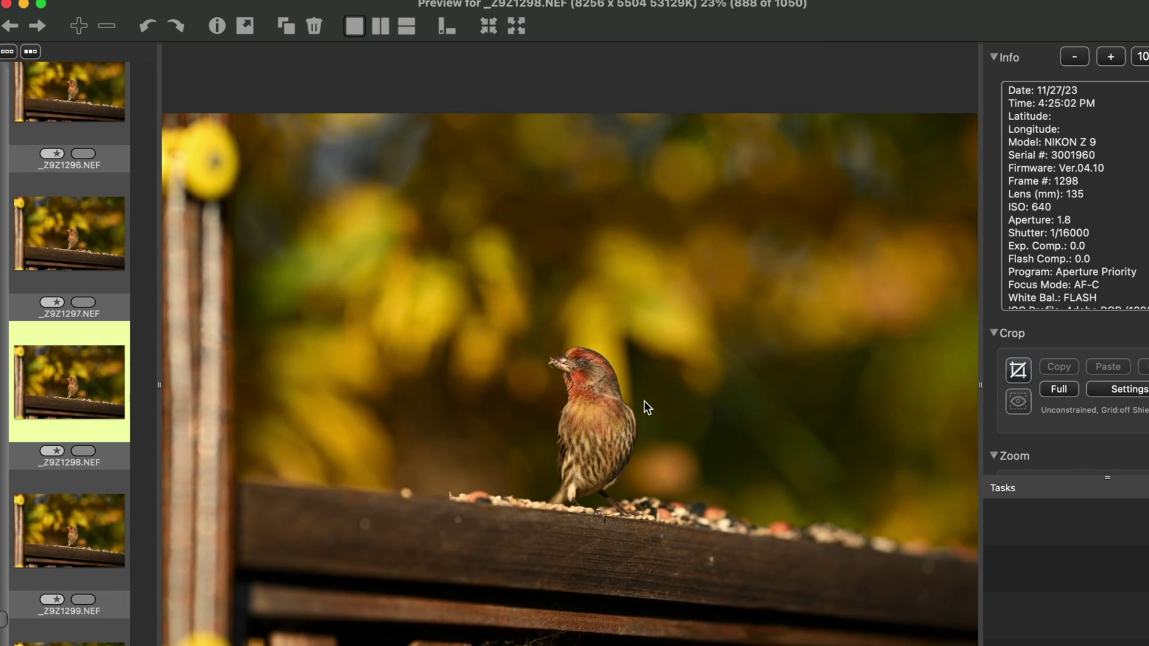
# - Continue examining the burst for sharpness from _Z9Z1298.NEF to _Z9Z1308.NEF
pyautogui.press('Right')
pyautogui.press('Right')
pyautogui.press('Right')
pyautogui.press('Right')
pyautogui.press('Right')
pyautogui.press('Right')
pyautogui.press('Right')
pyautogui.press('Right')
pyautogui.press('Right')
pyautogui.press('Right')
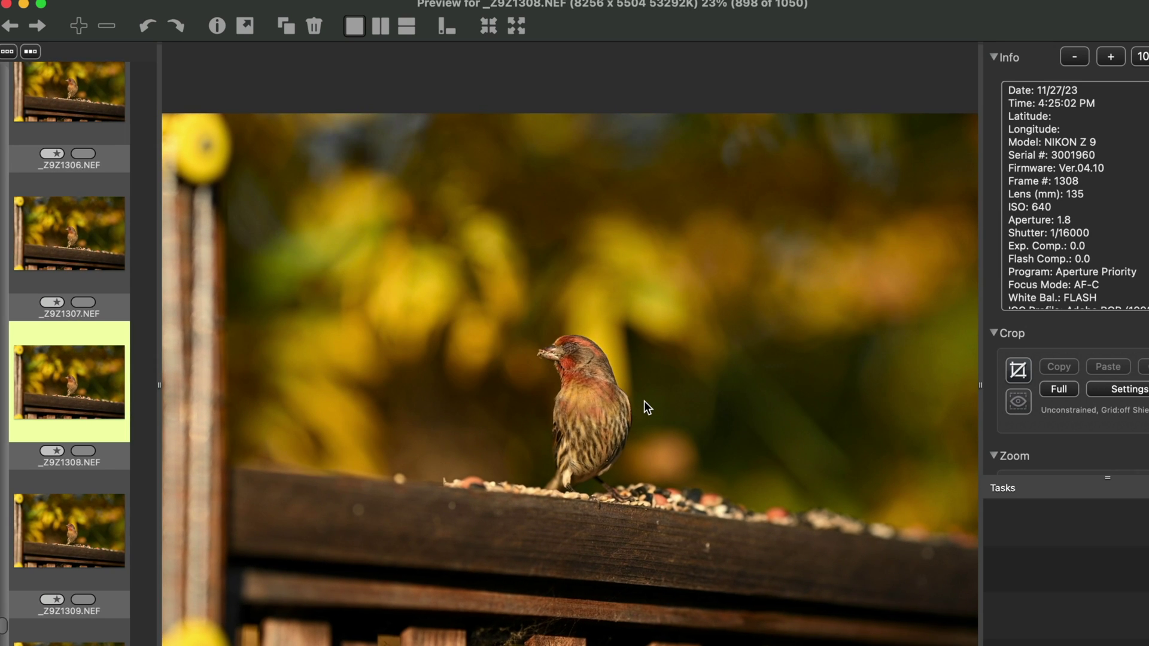
# - Inspect the bird's focus after _Z9Z1308.NEF up to the tagged frame _Z9Z1315.NEF
pyautogui.press('Right')
pyautogui.press('Right')
pyautogui.press('Right')
pyautogui.press('Right')
pyautogui.press('Right')
pyautogui.press('Right')
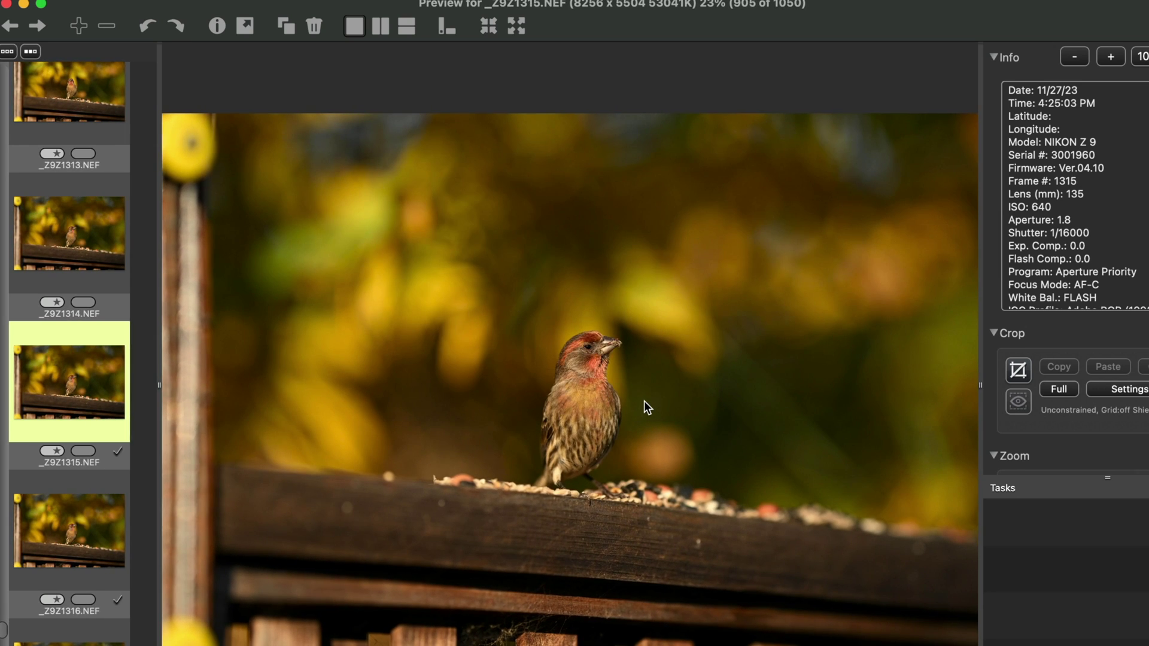
# - Judge the bird's sharpness in the frames following the tagged _Z9Z1315.NEF up to _Z9Z1325.NEF
pyautogui.press('Right')
pyautogui.press('Right')
pyautogui.press('Right')
pyautogui.press('Right')
pyautogui.press('Right')
pyautogui.press('Right')
pyautogui.press('Right')
pyautogui.press('Right')
pyautogui.press('Right')
pyautogui.press('Right')
pyautogui.press('Right')
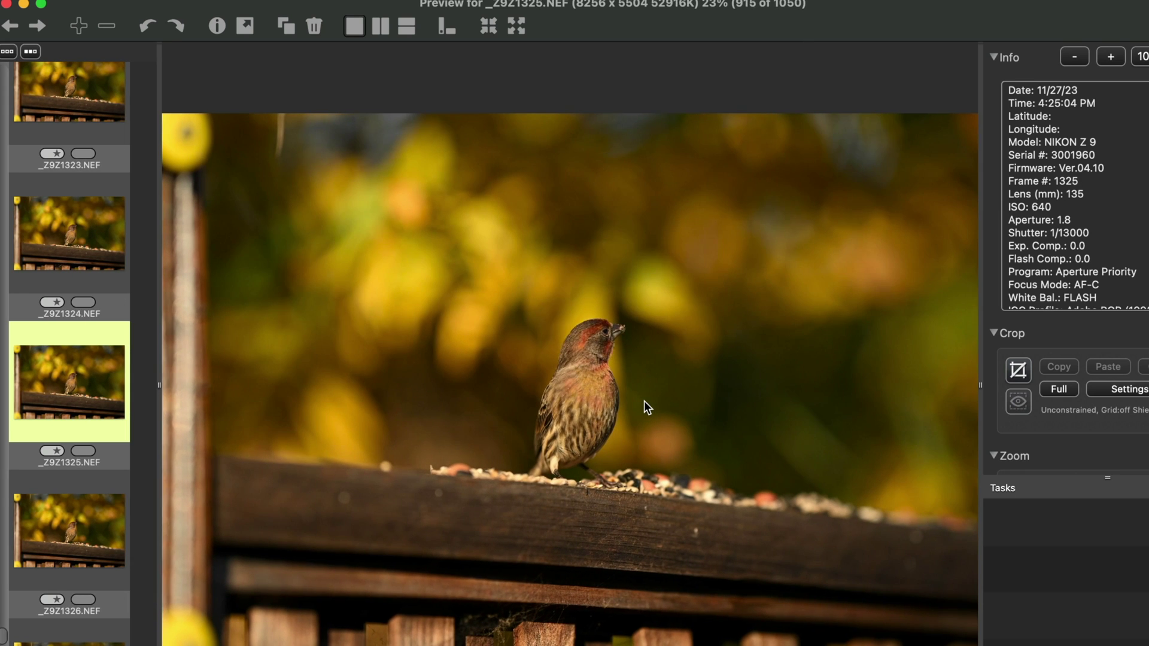
# - Review focus on the bird in each frame from _Z9Z1325.NEF to _Z9Z1337.NEF
pyautogui.press('Right')
pyautogui.press('Right')
pyautogui.press('Right')
pyautogui.press('Right')
pyautogui.press('Right')
pyautogui.press('Right')
pyautogui.press('Right')
pyautogui.press('Right')
pyautogui.press('Right')
pyautogui.press('Right')
pyautogui.press('Right')
pyautogui.press('Right')
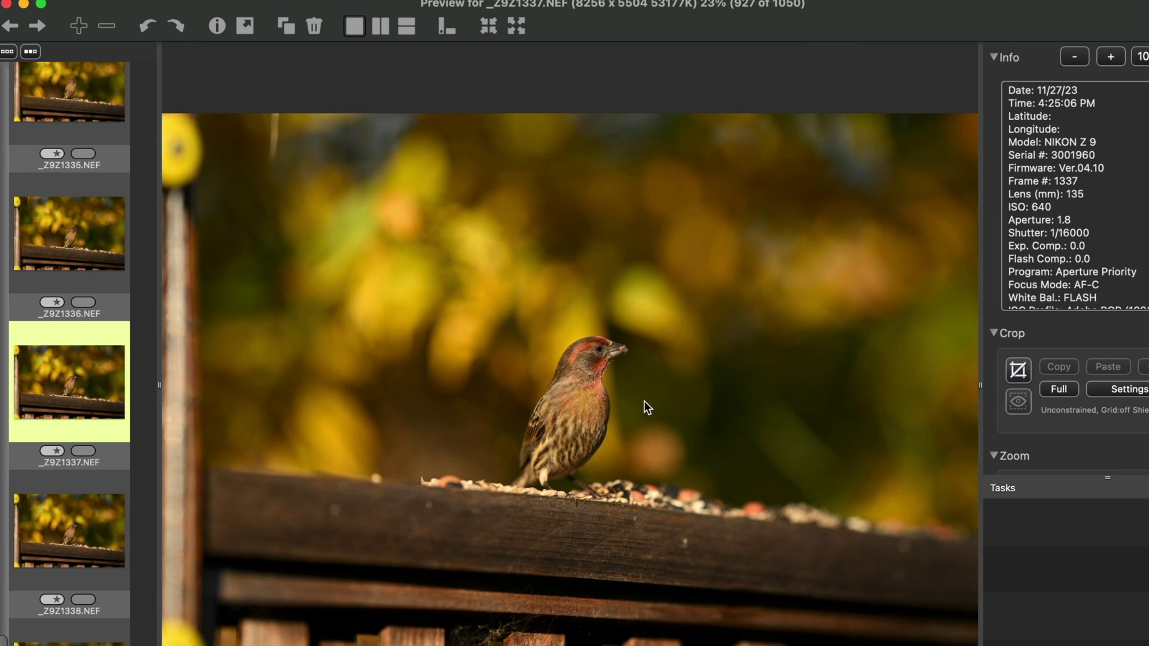
# - Examine the frames from _Z9Z1337.NEF to _Z9Z1346.NEF, including the tagged _Z9Z1344.NEF and _Z9Z1345.NEF
pyautogui.press('Right')
pyautogui.press('Right')
pyautogui.press('Right')
pyautogui.press('Right')
pyautogui.press('Right')
pyautogui.press('Right')
pyautogui.press('Right')
pyautogui.press('Right')
pyautogui.press('Right')
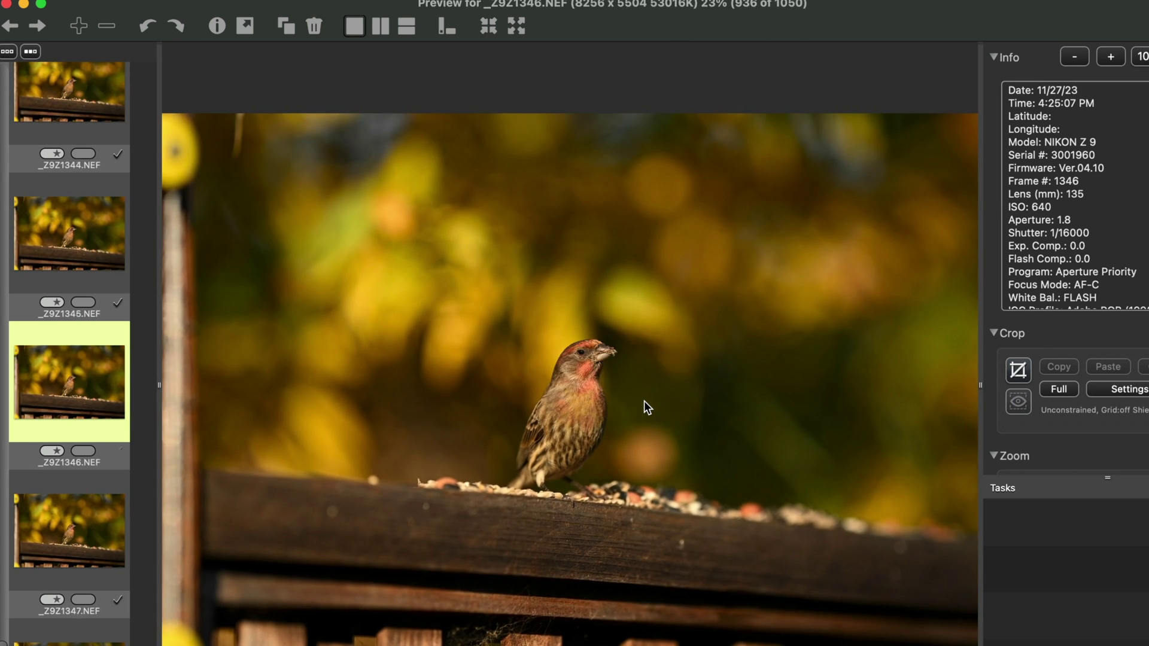
# - Compare the bird's focus from _Z9Z1346.NEF through the tagged frames _Z9Z1347.NEF and _Z9Z1357.NEF
pyautogui.press('Right')
pyautogui.press('Right')
pyautogui.press('Right')
pyautogui.press('Right')
pyautogui.press('Right')
pyautogui.press('Right')
pyautogui.press('Right')
pyautogui.press('Right')
pyautogui.press('Right')
pyautogui.press('Right')
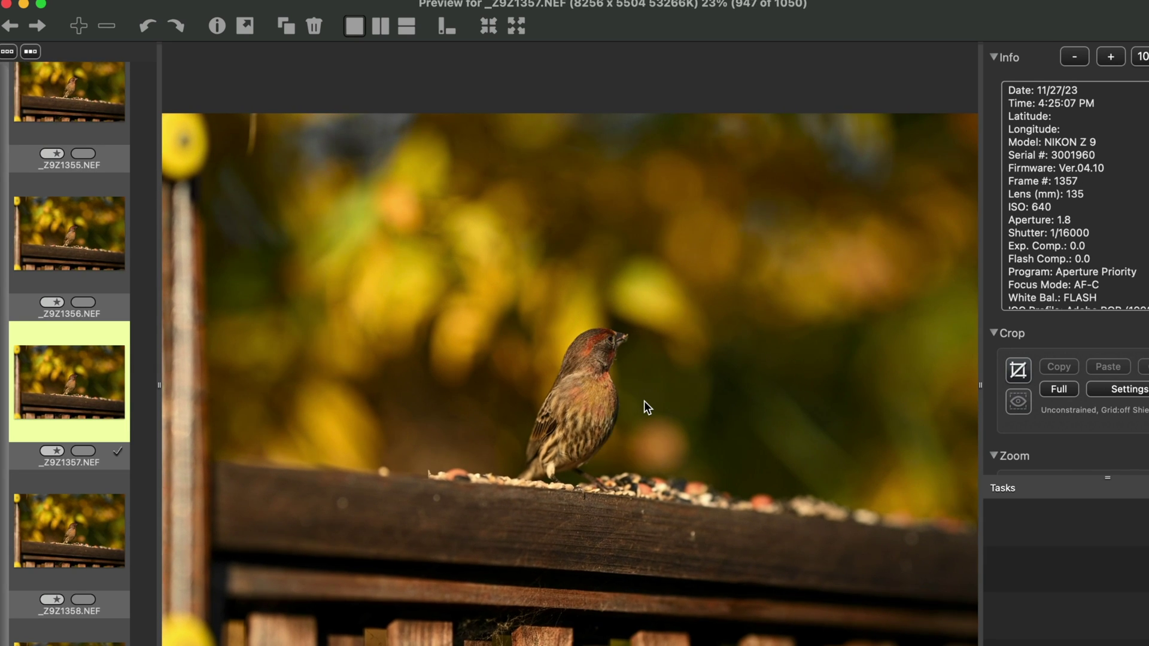
# - Check the bird's sharpness in the frames after the tagged _Z9Z1357.NEF up to _Z9Z1368.NEF
pyautogui.press('Right')
pyautogui.press('Right')
pyautogui.press('Right')
pyautogui.press('Right')
pyautogui.press('Right')
pyautogui.press('Right')
pyautogui.press('Right')
pyautogui.press('Right')
pyautogui.press('Right')
pyautogui.press('Right')
pyautogui.press('Right')
pyautogui.press('Right')
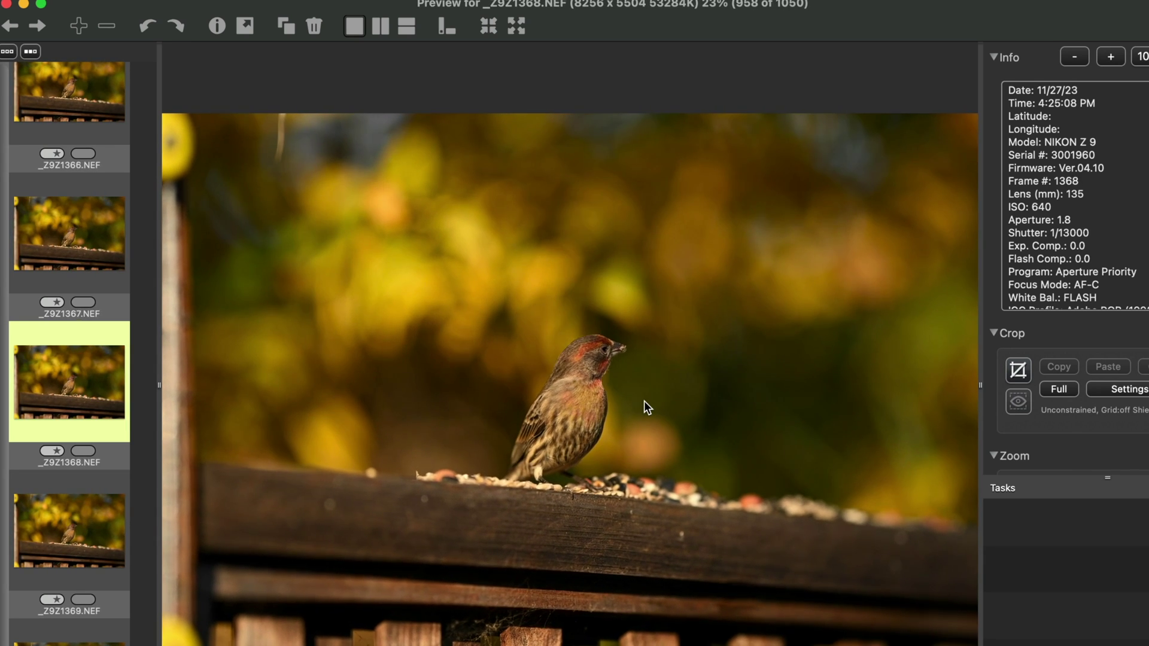
# - Continue judging focus on the bird frame by frame from _Z9Z1368.NEF to _Z9Z1379.NEF
pyautogui.press('Right')
pyautogui.press('Right')
pyautogui.press('Right')
pyautogui.press('Right')
pyautogui.press('Right')
pyautogui.press('Right')
pyautogui.press('Right')
pyautogui.press('Right')
pyautogui.press('Right')
pyautogui.press('Right')
pyautogui.press('Right')
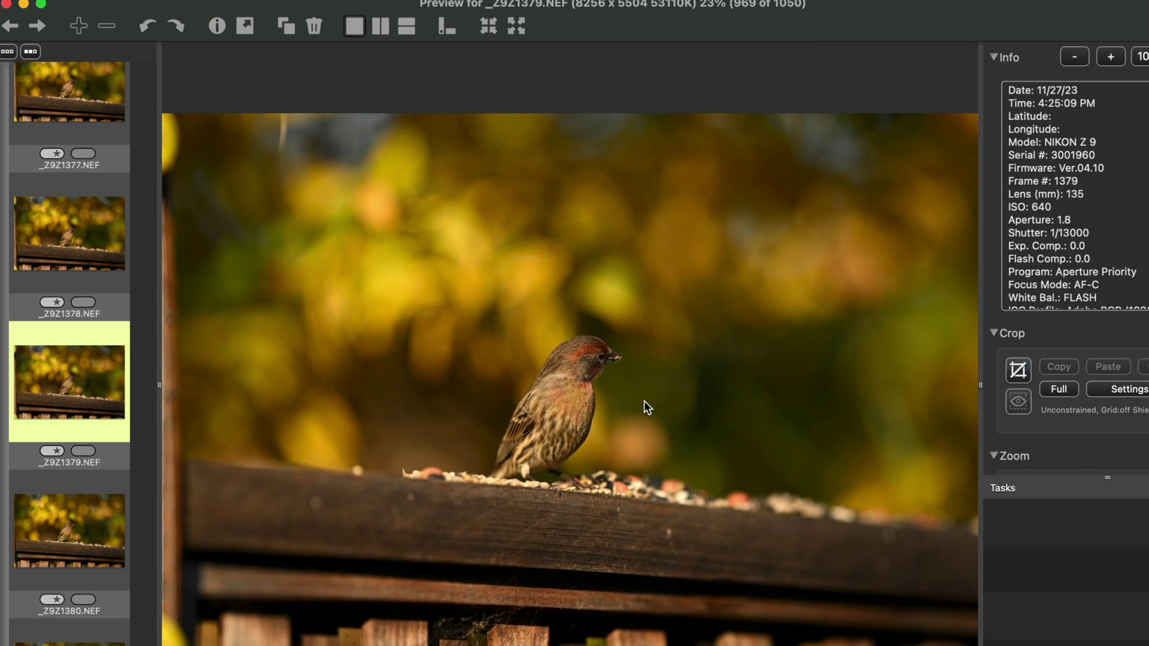
# - Review the bird's focus and pose in the frames from _Z9Z1379.NEF to _Z9Z1388.NEF
pyautogui.press('Right')
pyautogui.press('Right')
pyautogui.press('Right')
pyautogui.press('Right')
pyautogui.press('Right')
pyautogui.press('Right')
pyautogui.press('Right')
pyautogui.press('Right')
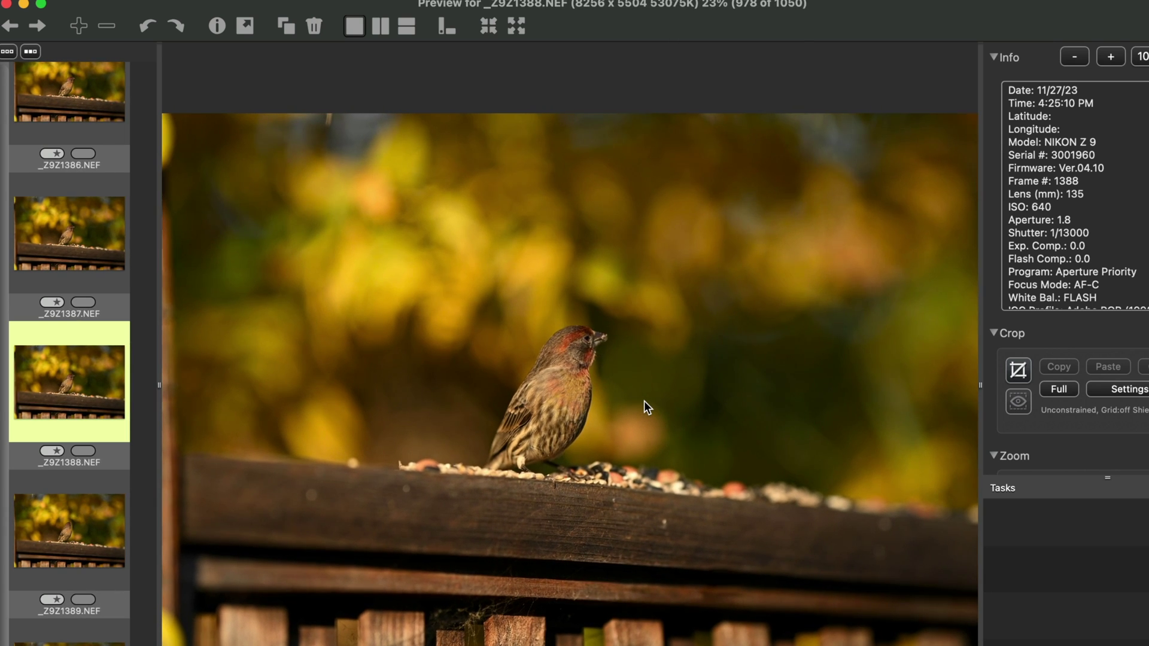
# - Examine the bird's sharpness as its head turns in the frames from _Z9Z1388.NEF to _Z9Z1397.NEF
pyautogui.press('Right')
pyautogui.press('Right')
pyautogui.press('Right')
pyautogui.press('Right')
pyautogui.press('Right')
pyautogui.press('Right')
pyautogui.press('Right')
pyautogui.press('Right')
pyautogui.press('Right')
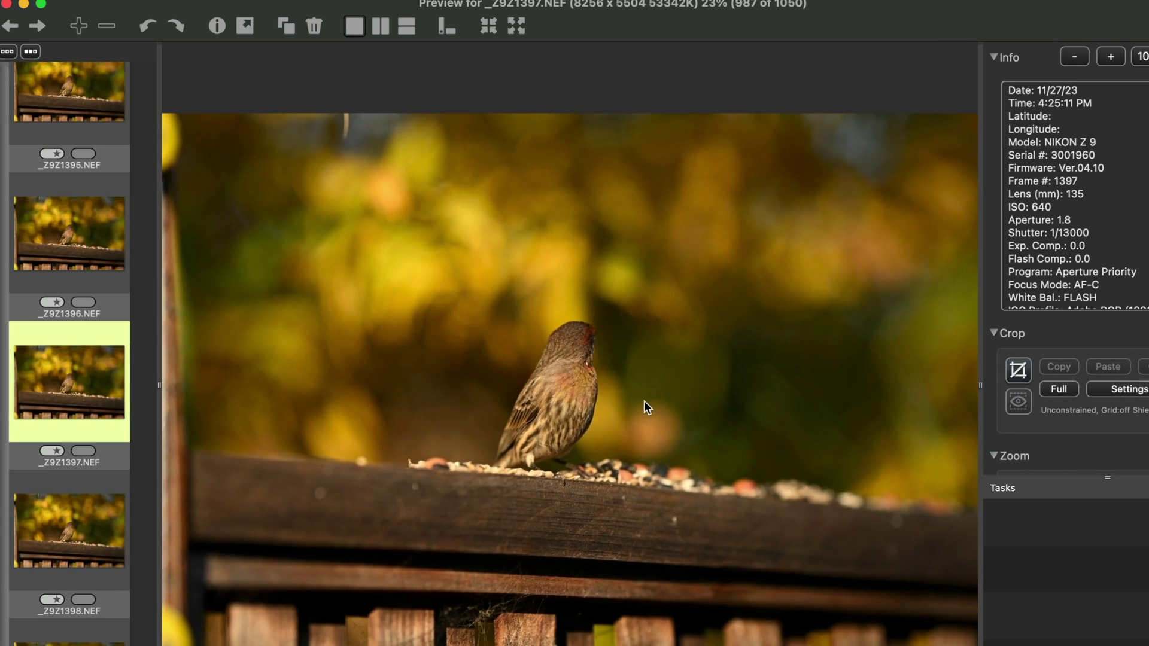
# - Inspect the frames from _Z9Z1397.NEF to _Z9Z1409.NEF for focus, including the tagged frame _Z9Z1408.NEF
pyautogui.press('Right')
pyautogui.press('Right')
pyautogui.press('Right')
pyautogui.press('Right')
pyautogui.press('Right')
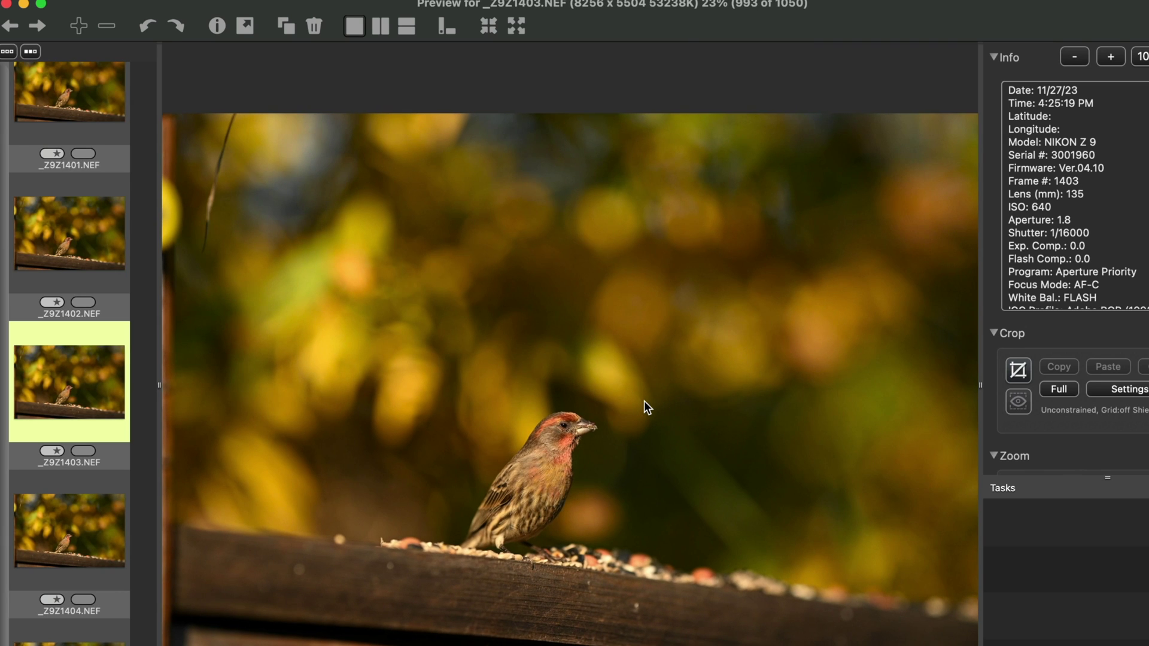
pyautogui.press('Right')
pyautogui.press('Right')
pyautogui.press('Right')
pyautogui.press('Right')
pyautogui.press('Right')
pyautogui.press('Right')
pyautogui.press('Right')
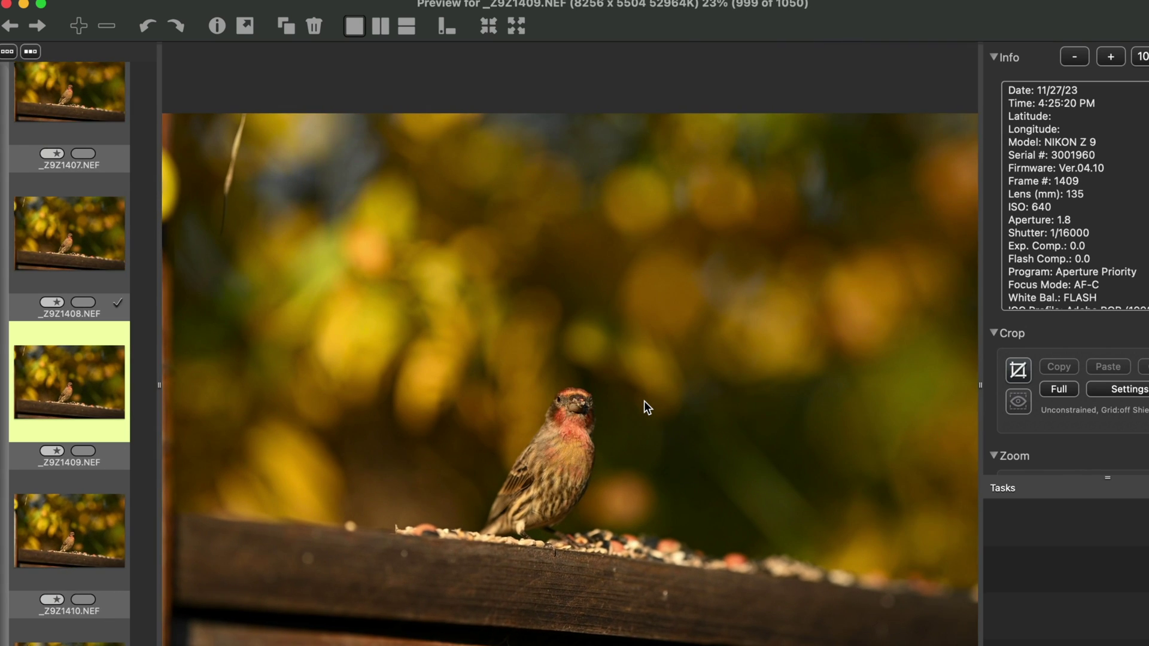
# - Compare the bird's sharpness after _Z9Z1409.NEF up to the tagged frame _Z9Z1415.NEF
pyautogui.press('Right')
pyautogui.press('Right')
pyautogui.press('Right')
pyautogui.press('Right')
pyautogui.press('Right')
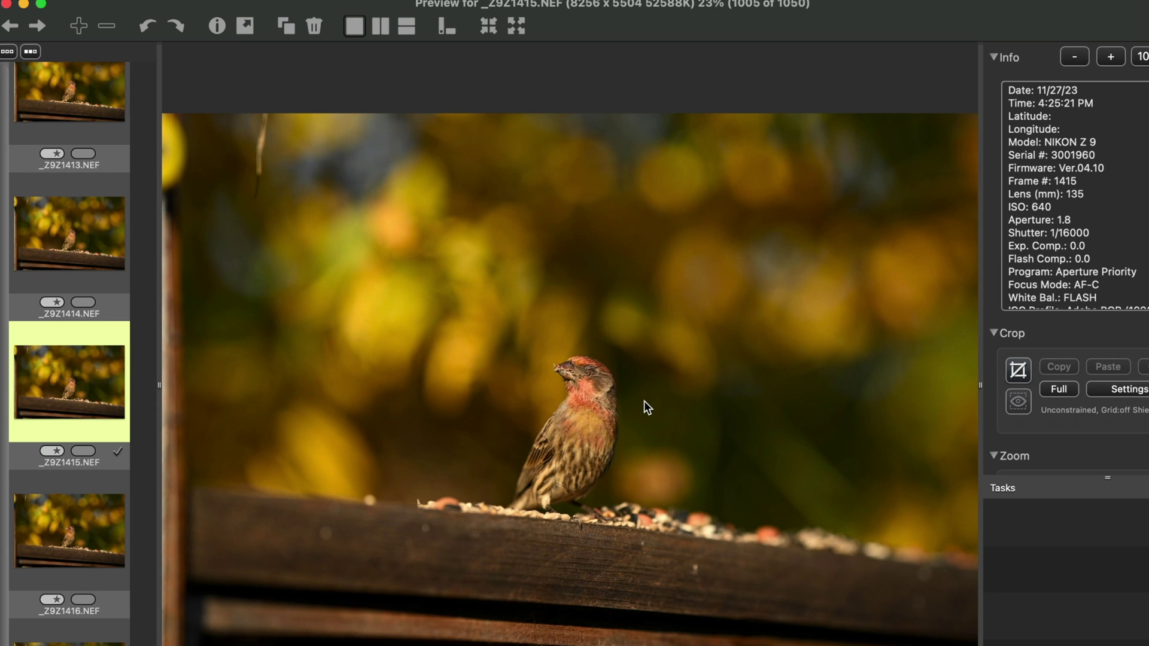
# - Judge focus on the bird in the frames following the tagged _Z9Z1415.NEF up to _Z9Z1422.NEF
pyautogui.press('Right')
pyautogui.press('Right')
pyautogui.press('Right')
pyautogui.press('Right')
pyautogui.press('Right')
pyautogui.press('Right')
pyautogui.press('Right')
pyautogui.press('Right')
pyautogui.press('Right')
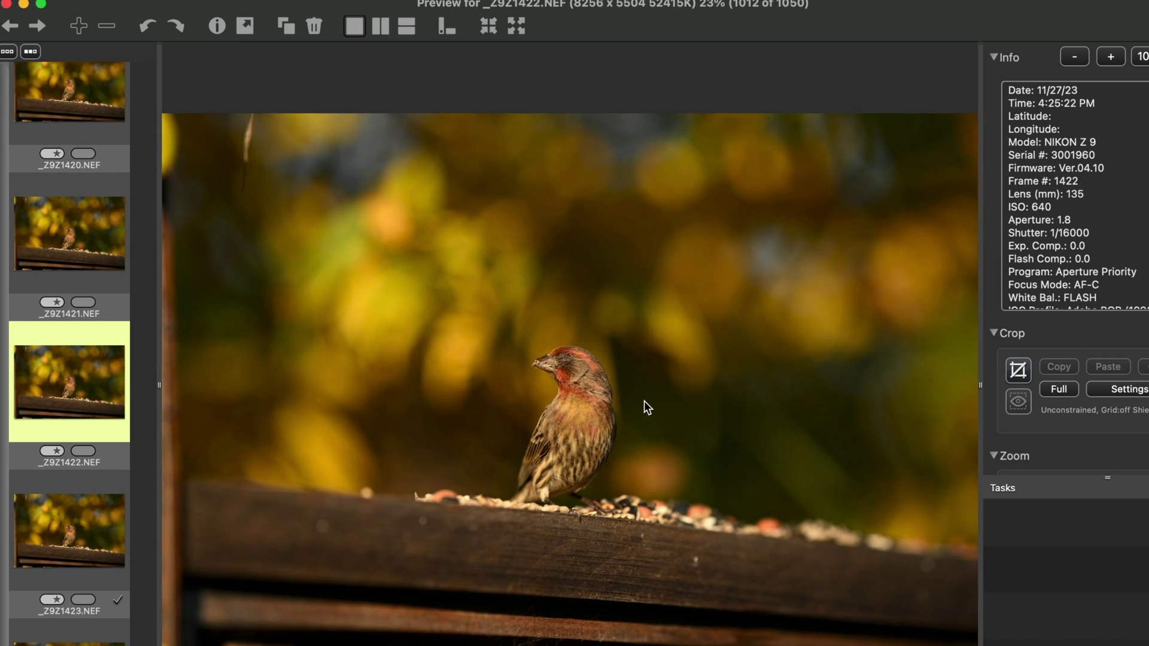
# - Inspect the bird's focus in the frames from _Z9Z1422.NEF to _Z9Z1433.NEF
pyautogui.press('Right')
pyautogui.press('Right')
pyautogui.press('Right')
pyautogui.press('Right')
pyautogui.press('Right')
pyautogui.press('Right')
pyautogui.press('Right')
pyautogui.press('Right')
pyautogui.press('Right')
pyautogui.press('Right')
pyautogui.press('Right')
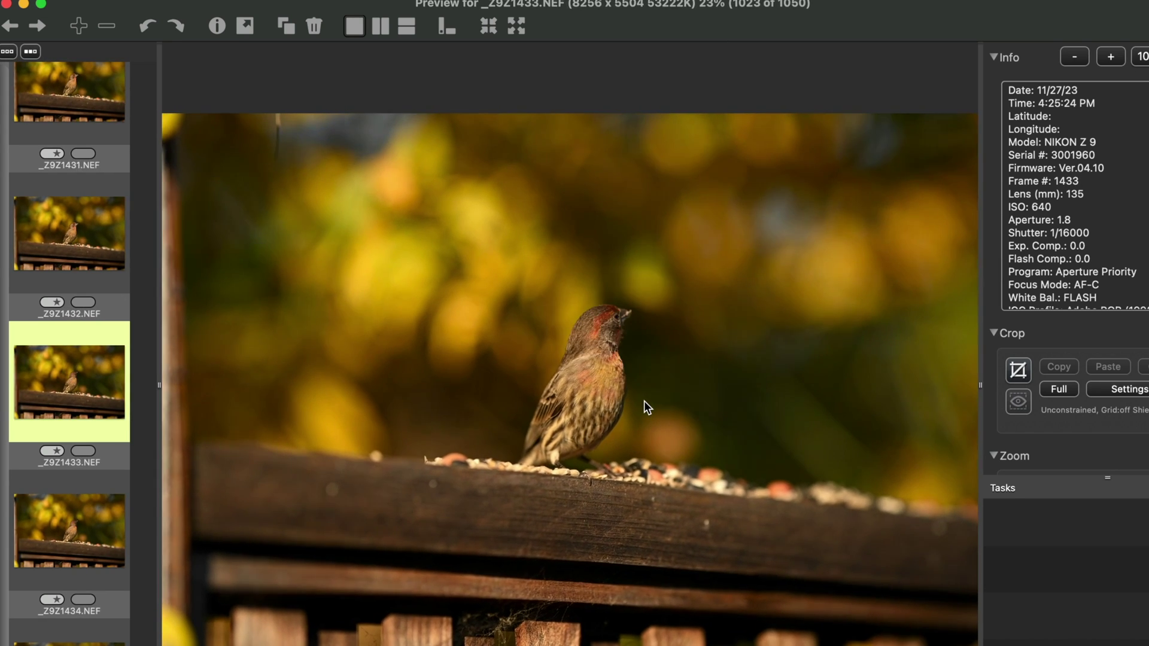
# - Compare the perched bird's sharpness in the frames after _Z9Z1433.NEF up to _Z9Z1445.NEF
pyautogui.press('Right')
pyautogui.press('Right')
pyautogui.press('Right')
pyautogui.press('Right')
pyautogui.press('Right')
pyautogui.press('Right')
pyautogui.press('Right')
pyautogui.press('Right')
pyautogui.press('Right')
pyautogui.press('Right')
pyautogui.press('Right')
pyautogui.press('Right')
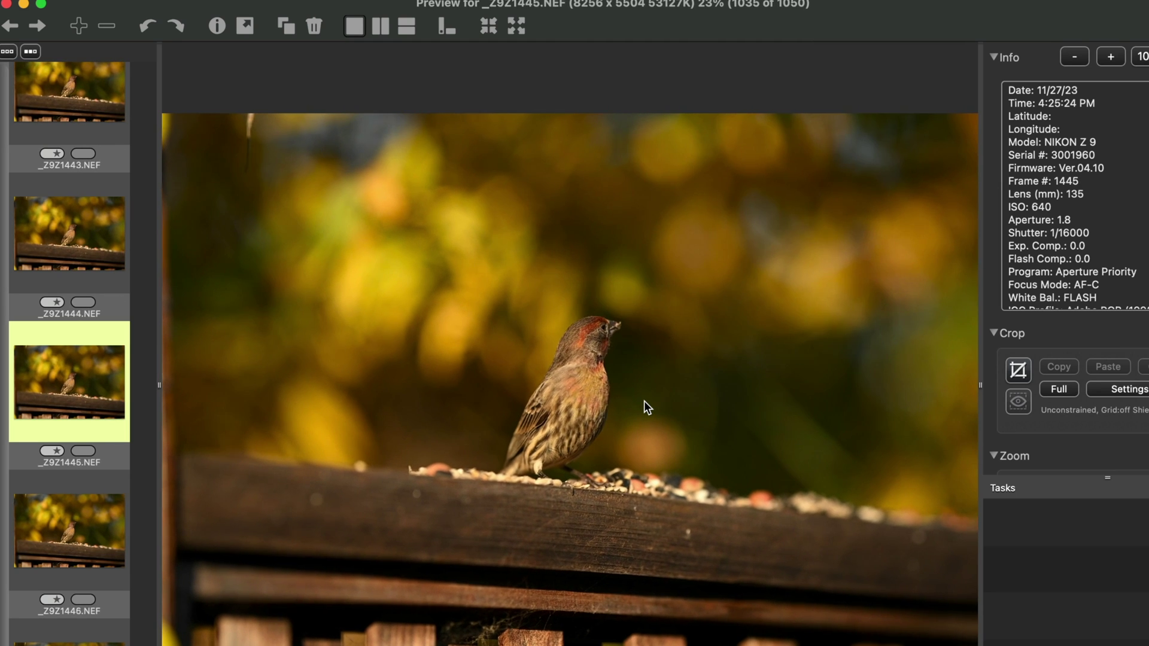
# - Examine the frames after _Z9Z1445.NEF up to _Z9Z1455.NEF, then return to the take-off frame _Z9Z1452.NEF
pyautogui.press('Right')
pyautogui.press('Right')
pyautogui.press('Right')
pyautogui.press('Right')
pyautogui.press('Right')
pyautogui.press('Right')
pyautogui.press('Right')
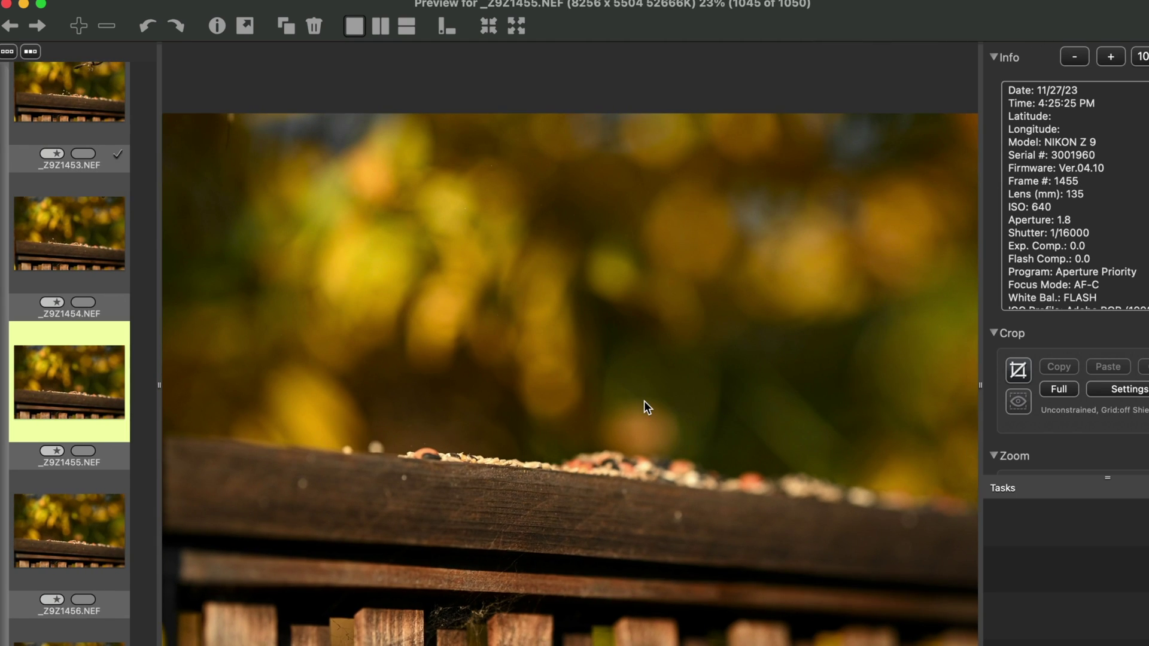
pyautogui.press('Left')
pyautogui.press('Left')
pyautogui.press('Left')
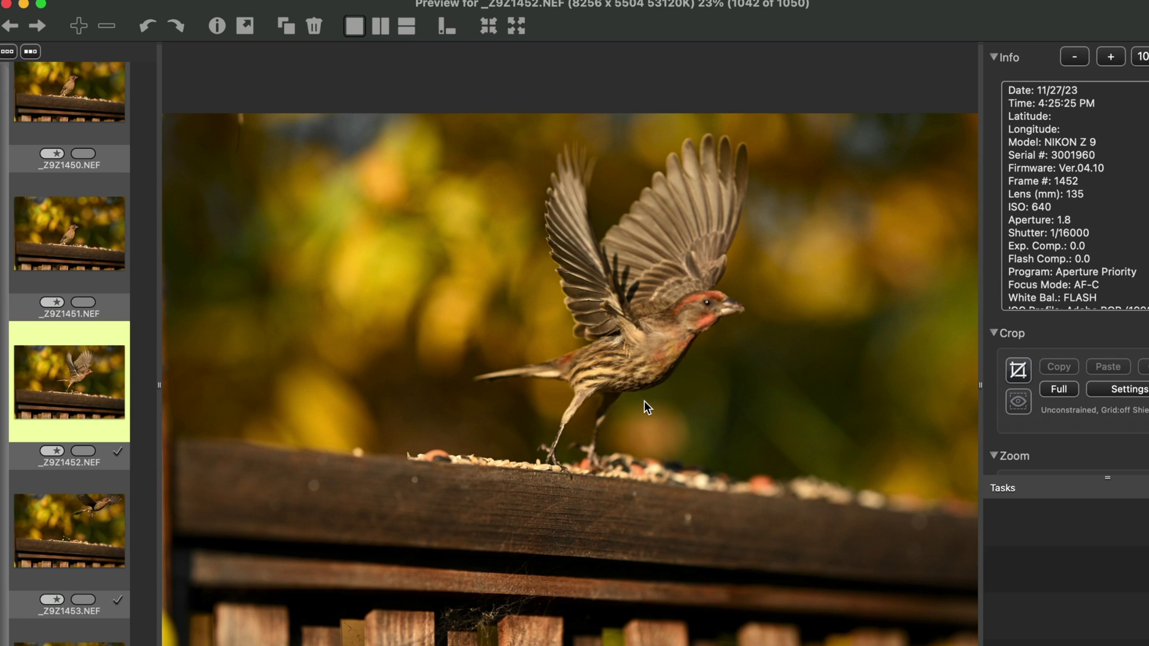
# - Check the remaining frames after _Z9Z1452.NEF through the burst's last photo, _Z9Z1458.NEF
pyautogui.press('Right')
pyautogui.press('Right')
pyautogui.press('Right')
pyautogui.press('Right')
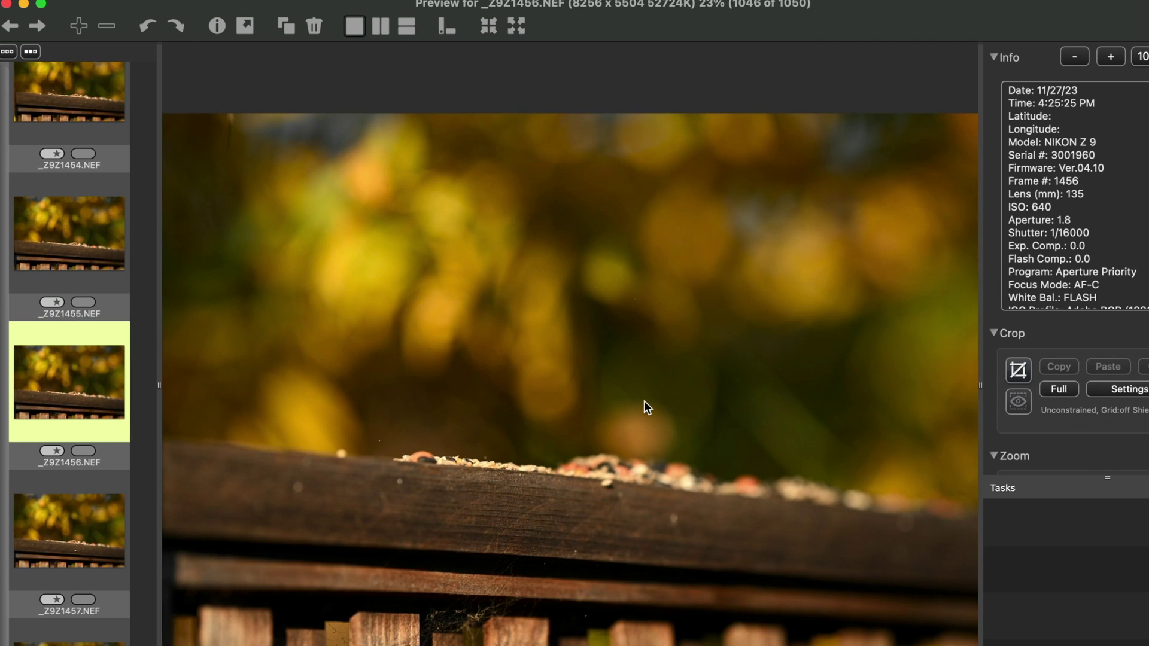
pyautogui.press('Right')
pyautogui.press('Right')
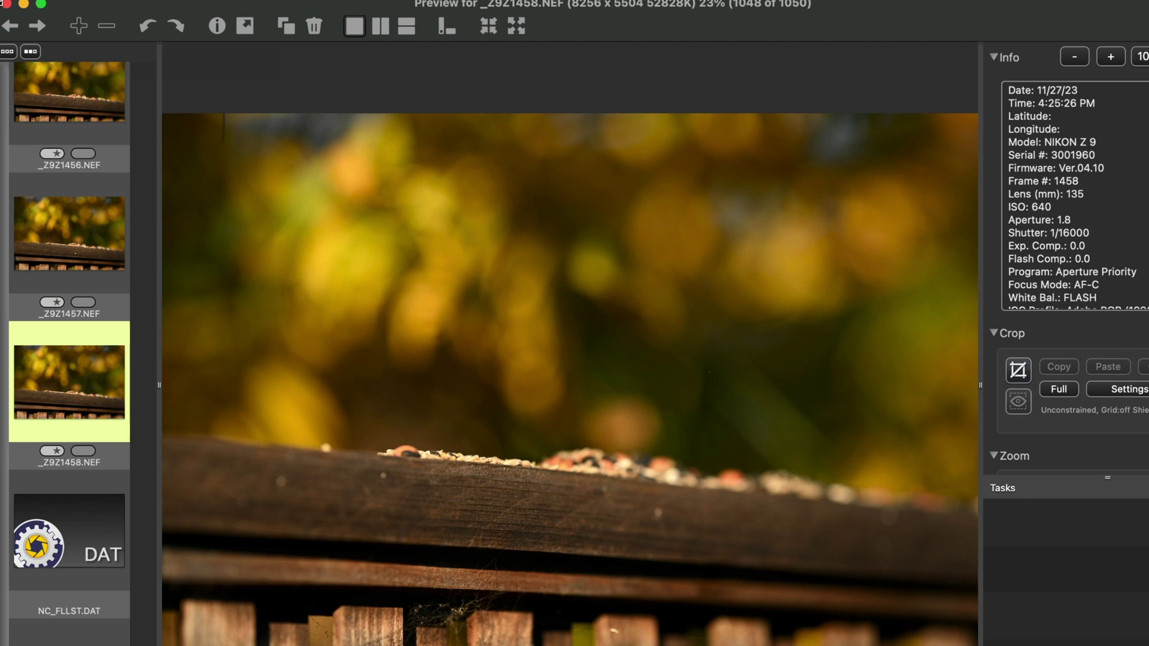
# - Close the preview, filter the contact sheet to Tagged photos and select all of them
pyautogui.click(7, 5)
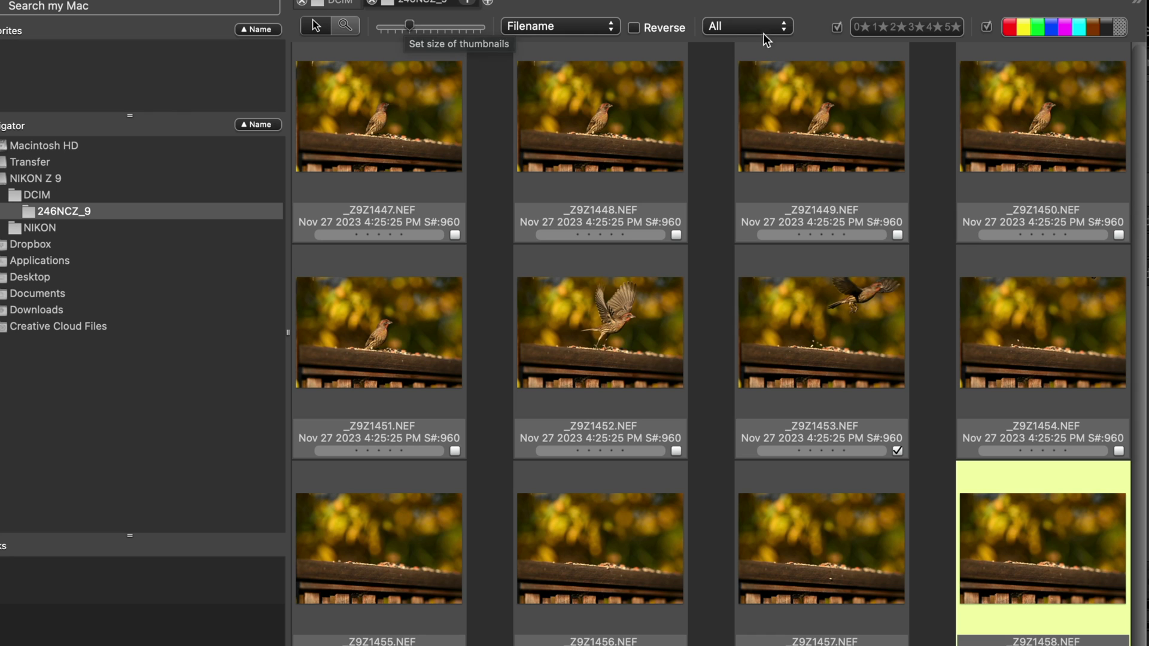
pyautogui.click(791, 28)
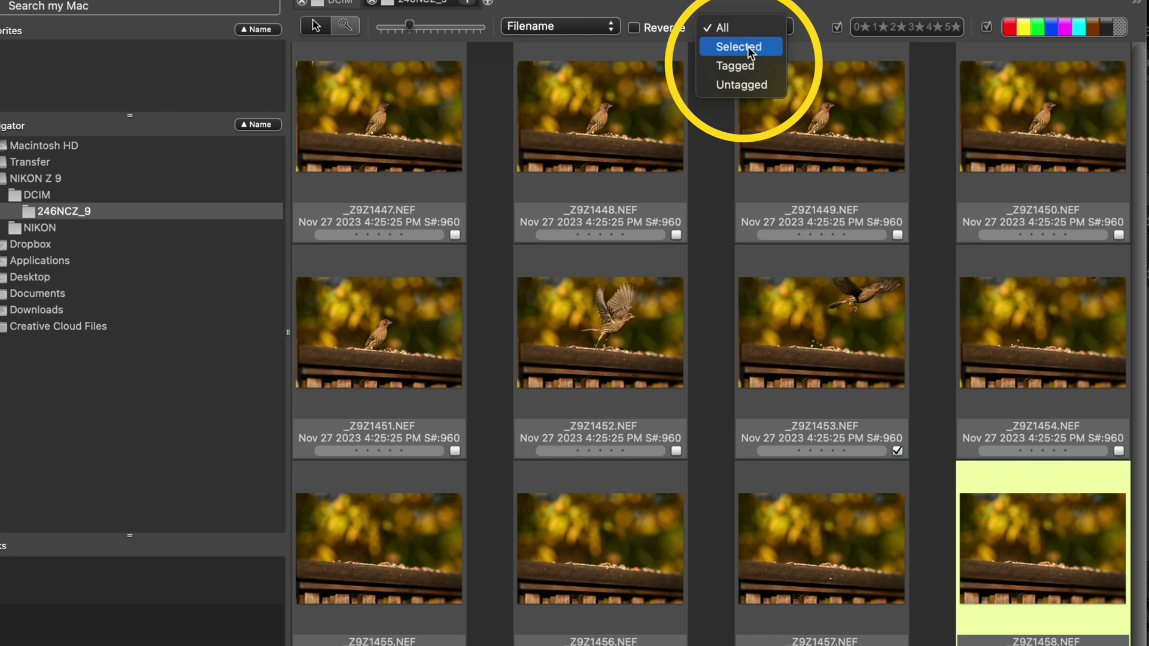
pyautogui.click(741, 67)
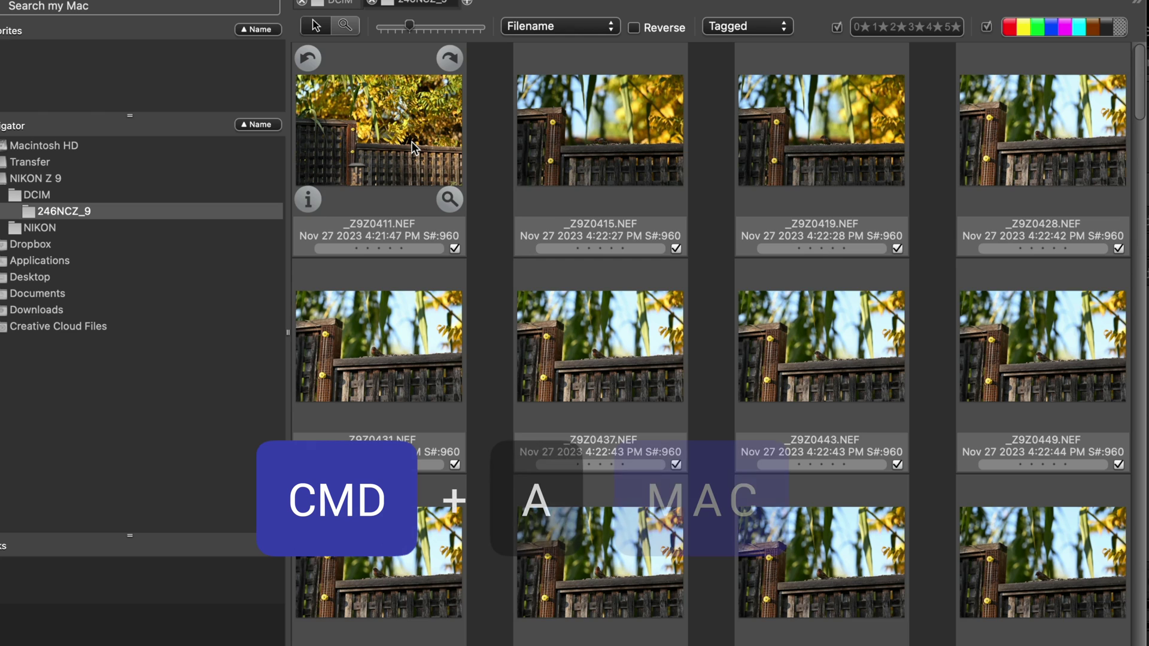
pyautogui.press('super+a')
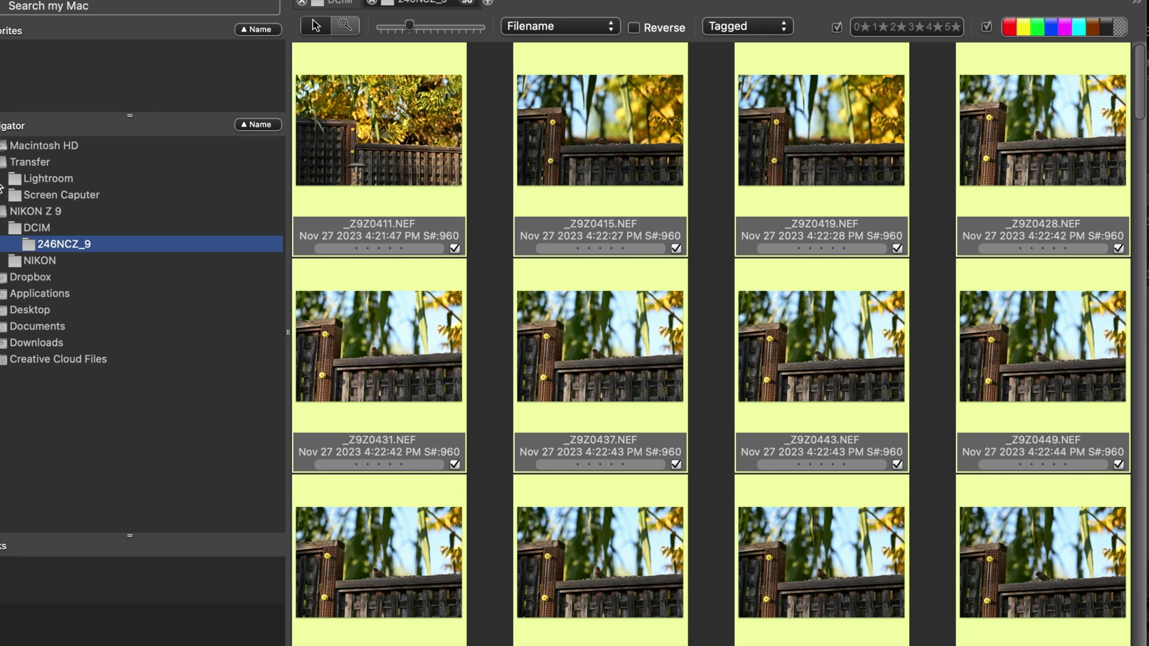
# - Copy the selected tagged photos to the From Photo Mechanic folder under Transfer, Lightroom, Lightroom Culling
pyautogui.click(2, 182)
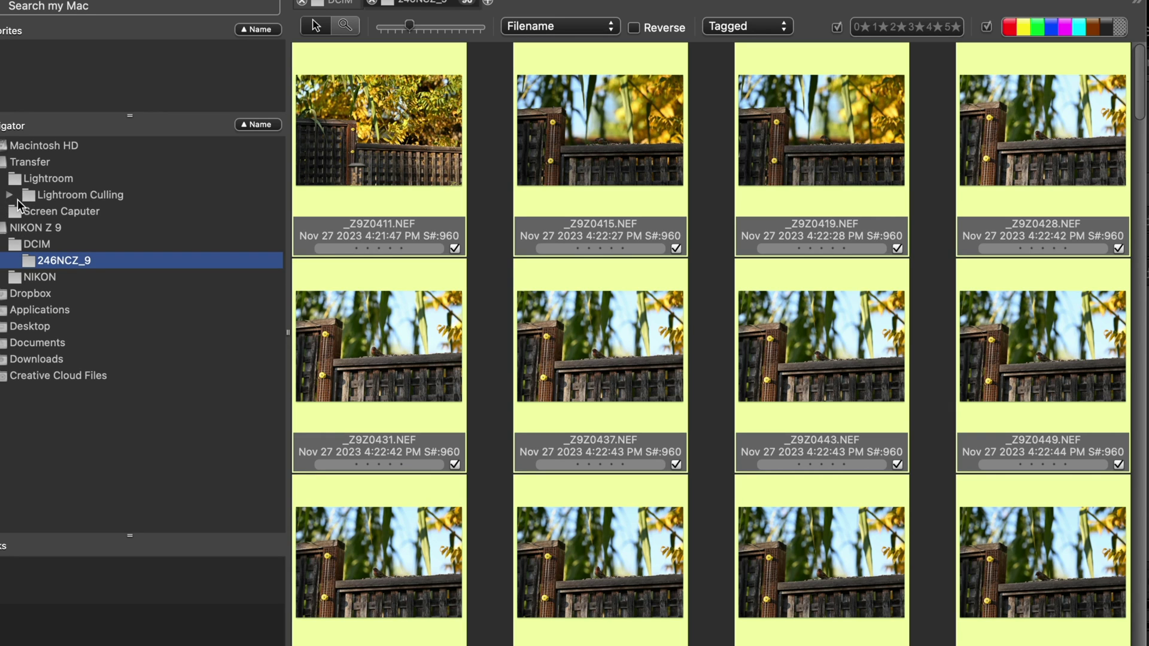
pyautogui.click(10, 195)
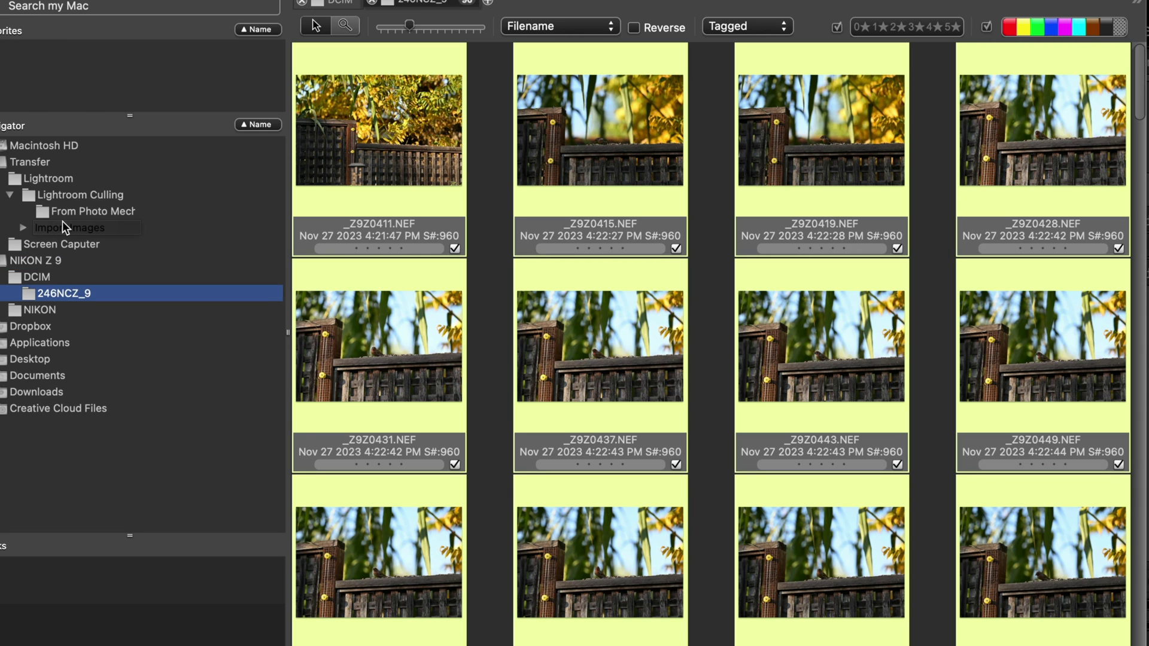
pyautogui.moveTo(372, 147); pyautogui.dragTo(104, 215)
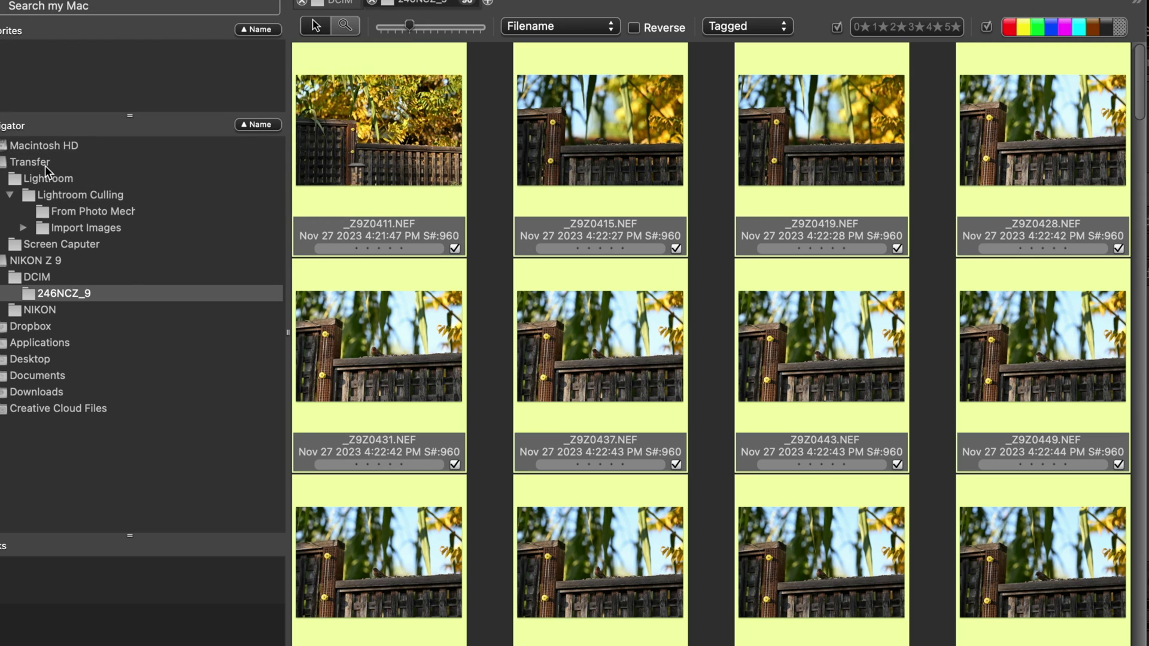
# - Quit Photo Mechanic and confirm
pyautogui.click(36, 0)
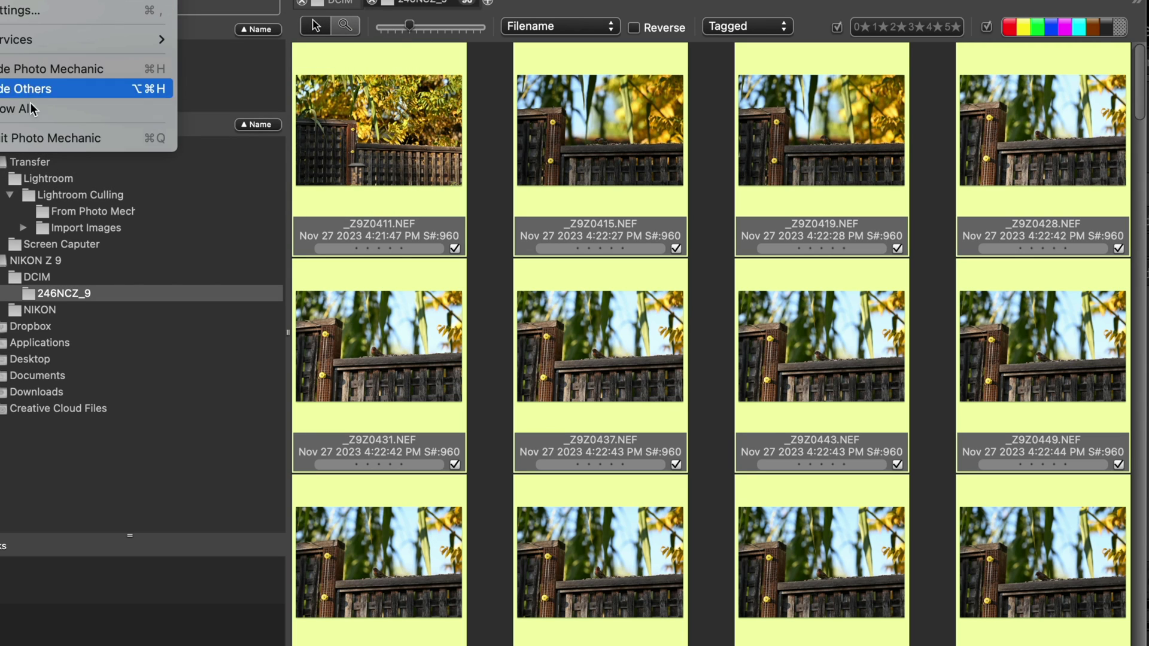
pyautogui.click(41, 142)
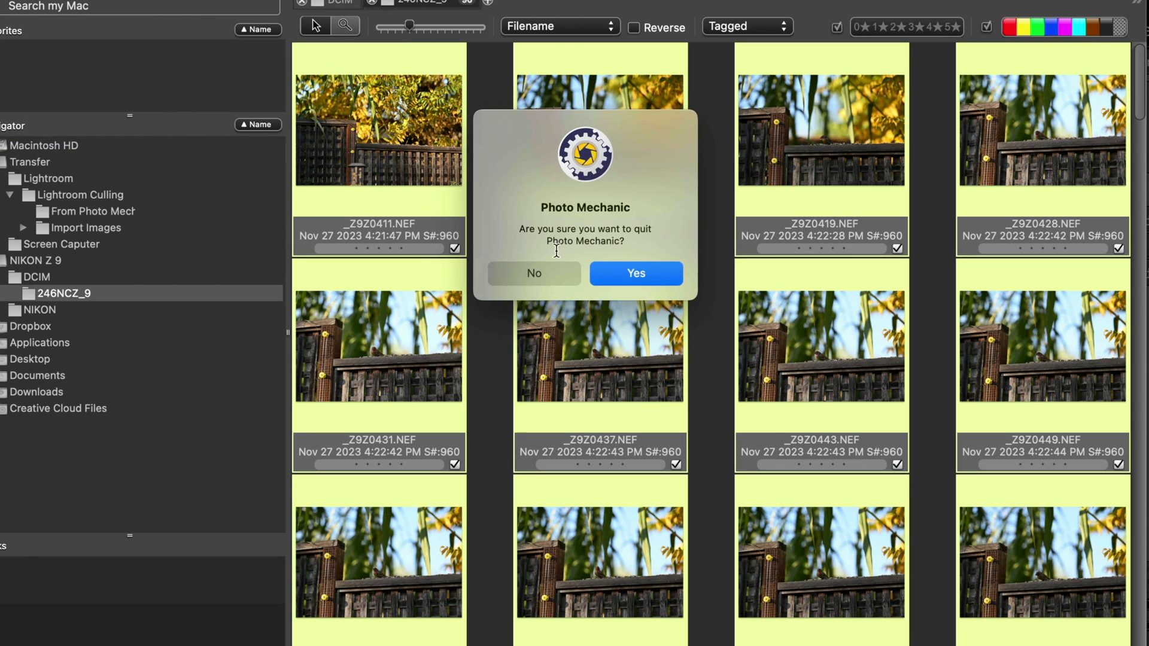
pyautogui.click(652, 271)
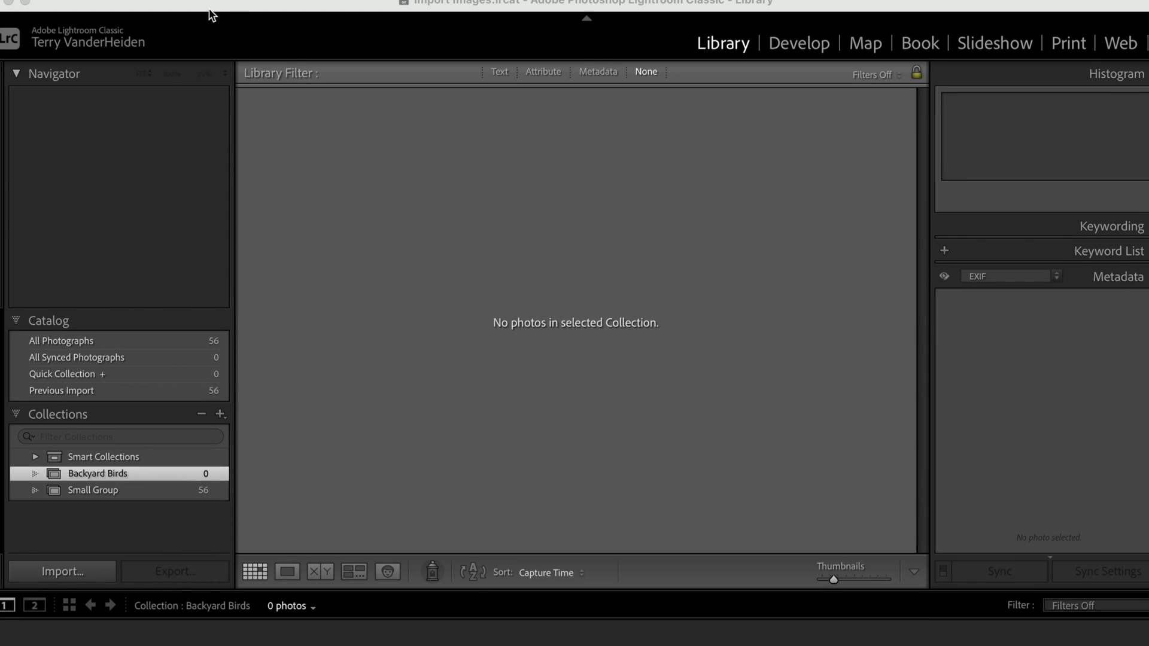
# - Start an import in Lightroom Classic with the From Photo Mechanic folder inside Lightroom Culling as the source
pyautogui.click(45, 567)
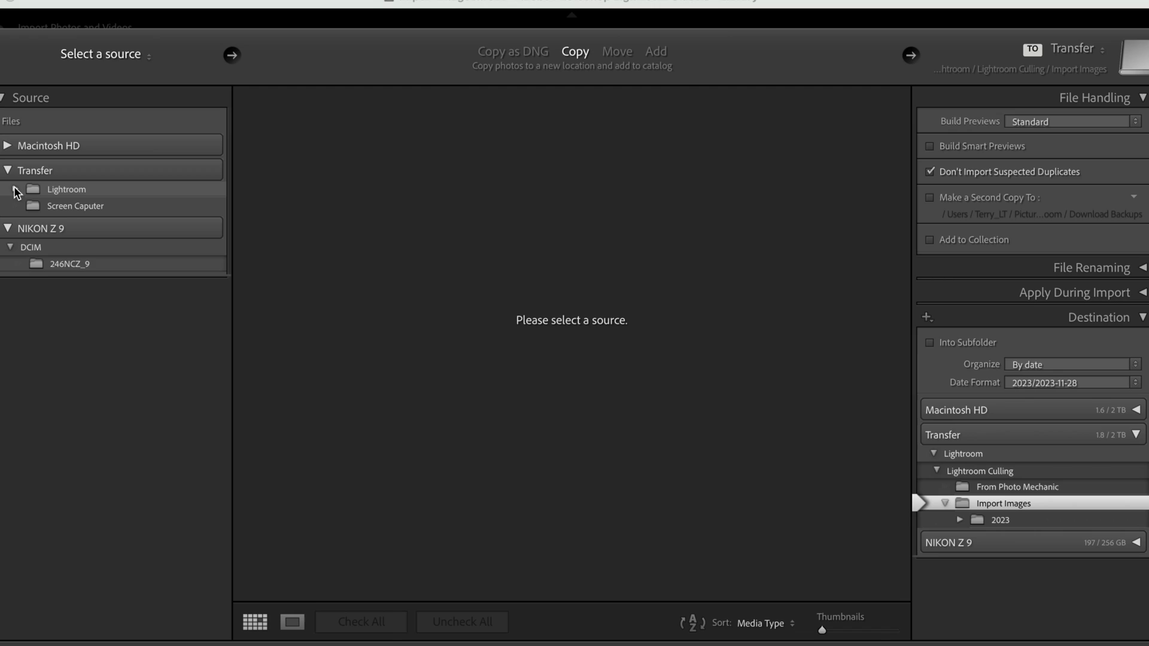
pyautogui.click(15, 189)
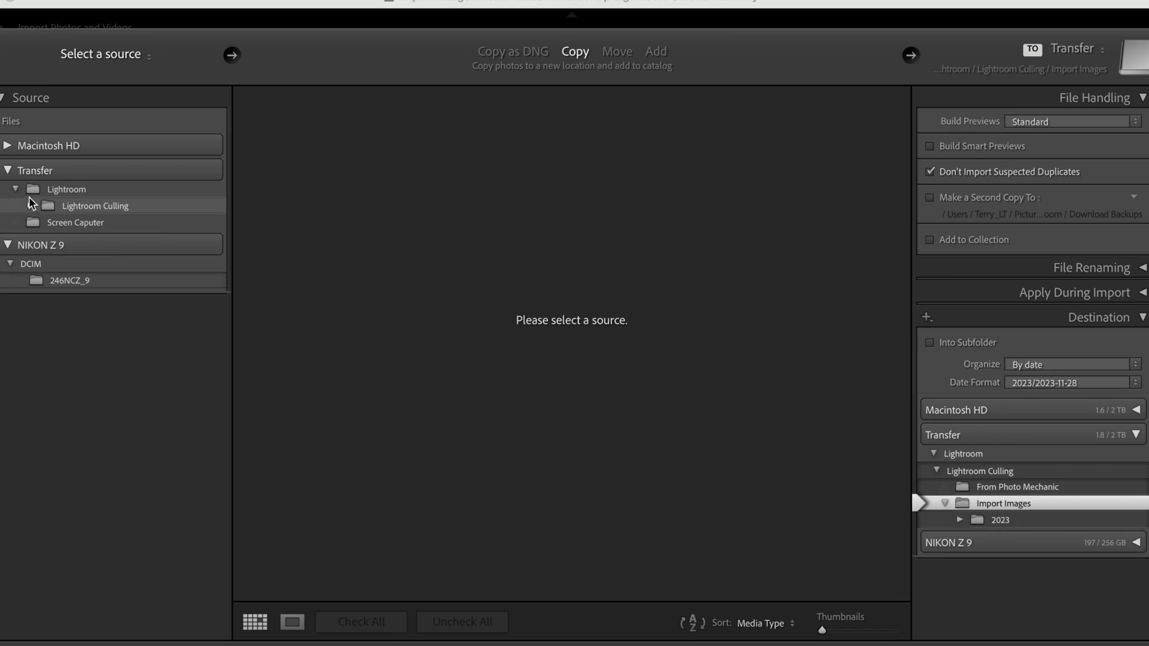
pyautogui.click(29, 200)
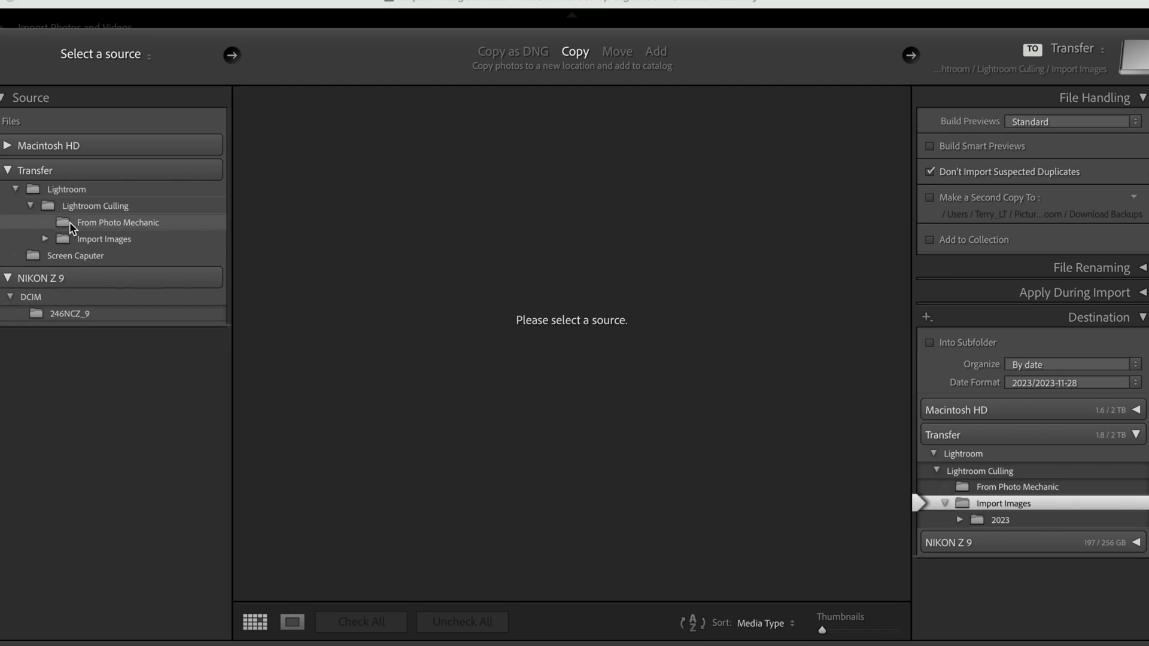
pyautogui.click(69, 221)
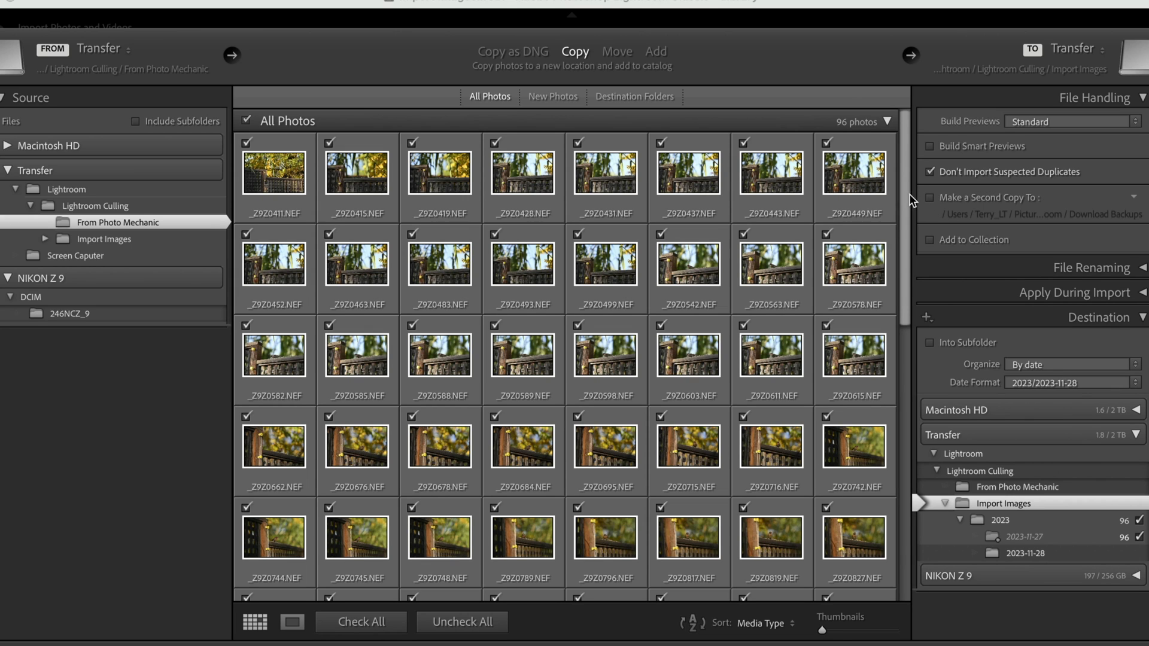
# - Set the import method to Move and have the imported photos added to the Backyard Birds collection
pyautogui.moveTo(904, 186); pyautogui.dragTo(901, 160)
pyautogui.click(609, 52)
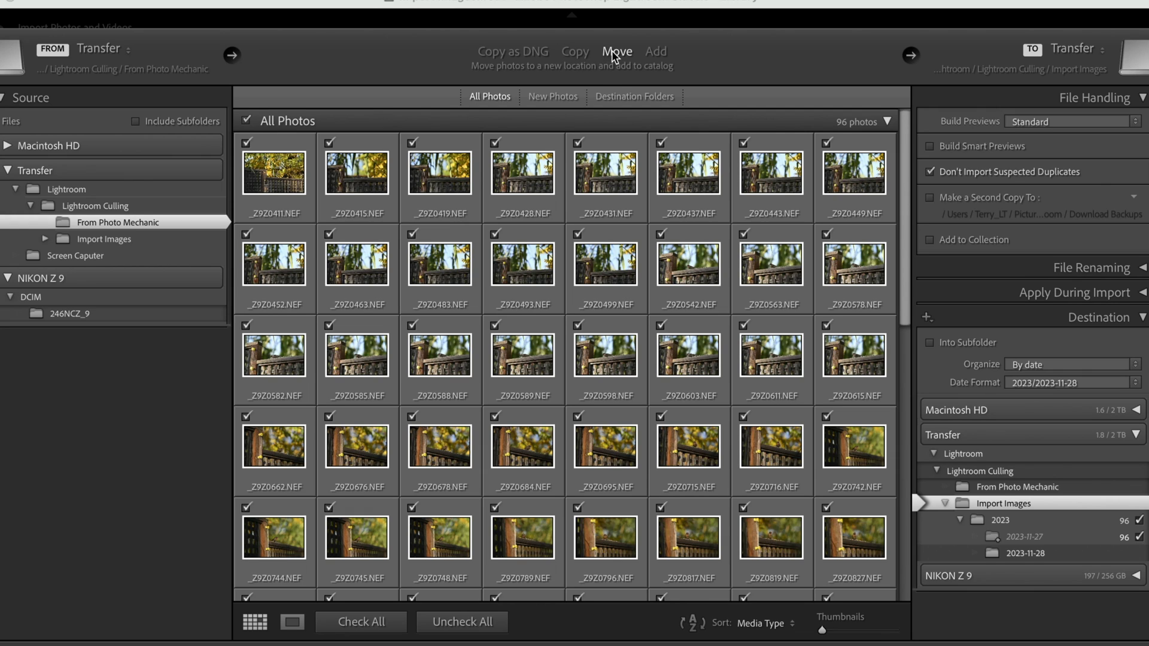
pyautogui.click(586, 56)
pyautogui.click(621, 52)
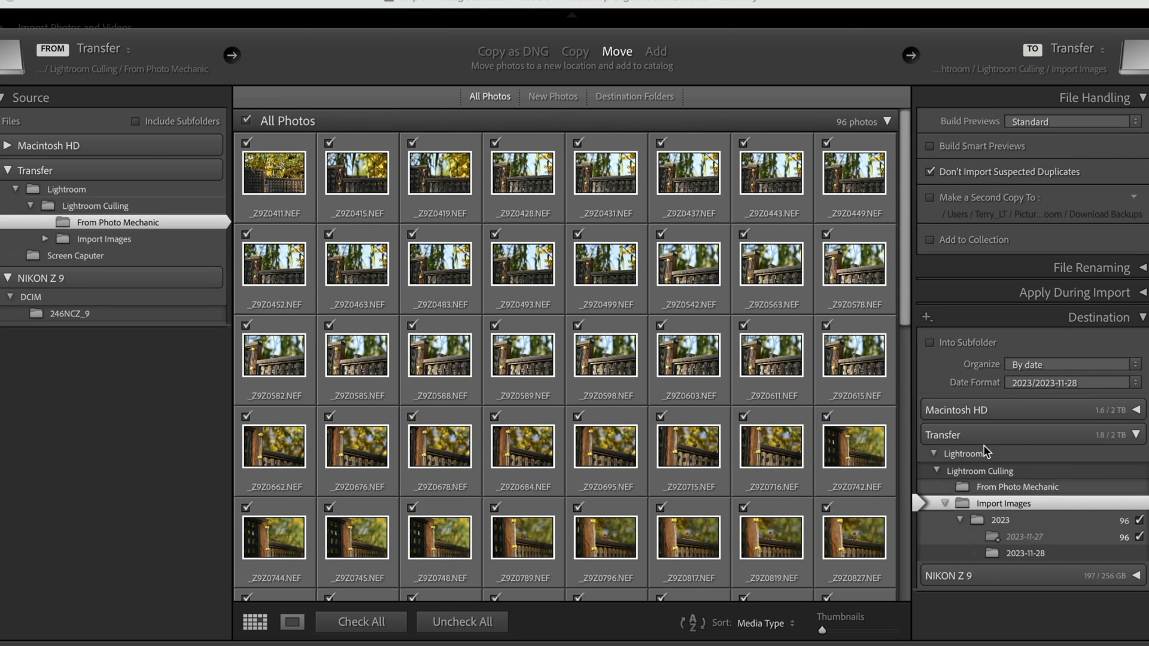
pyautogui.click(976, 240)
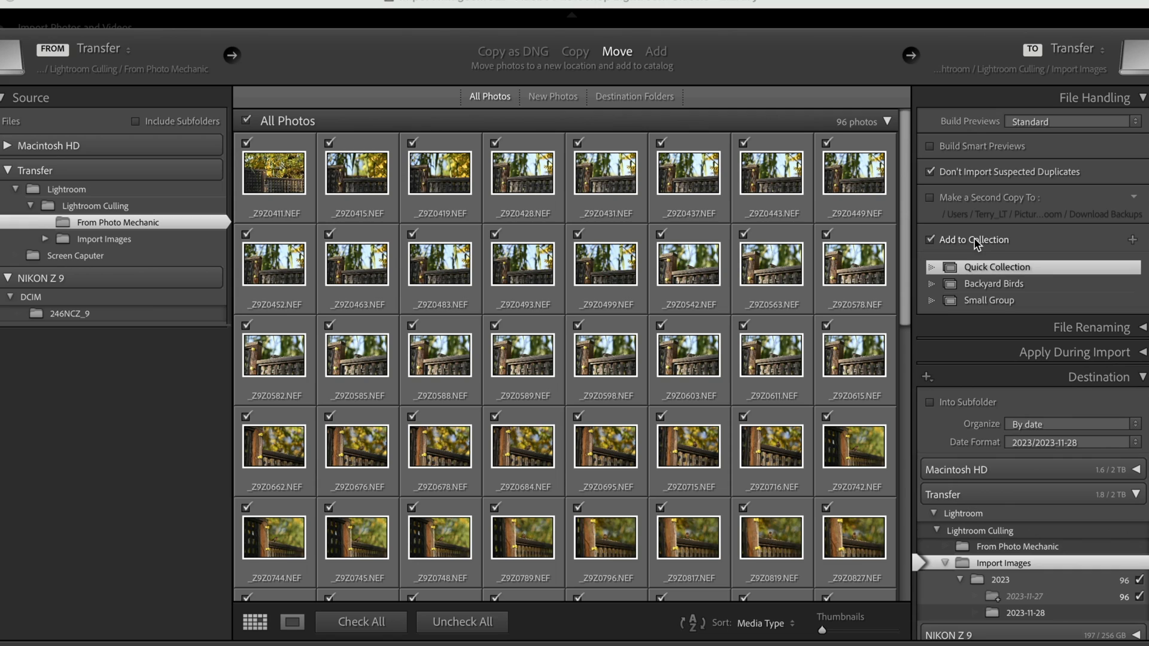
pyautogui.click(979, 286)
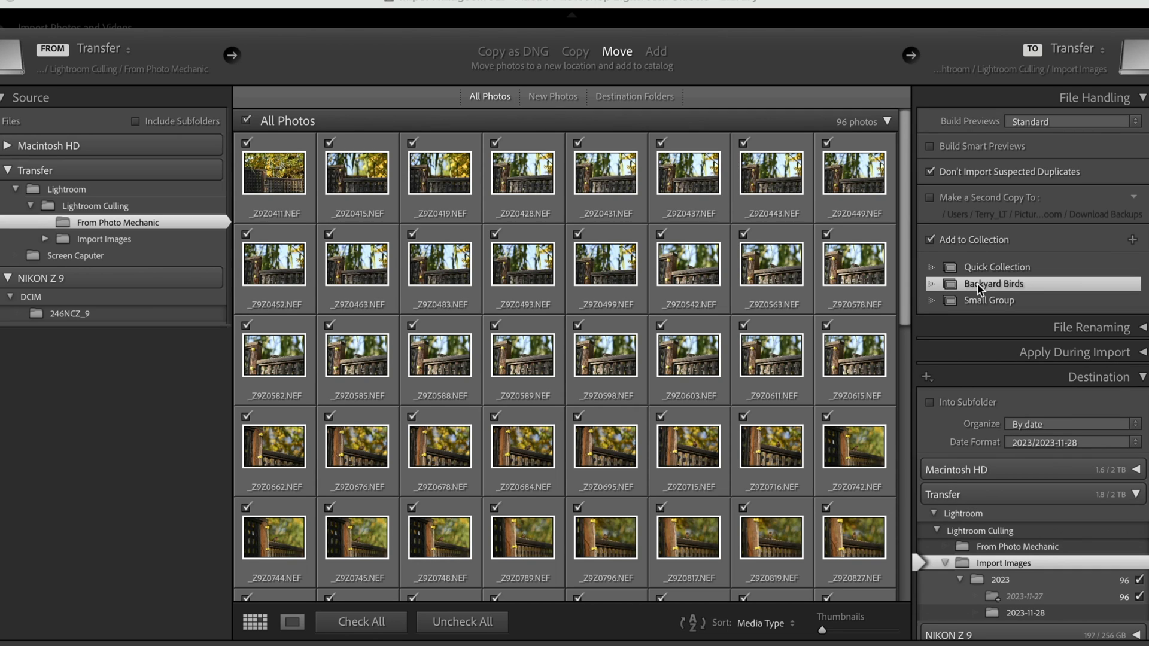